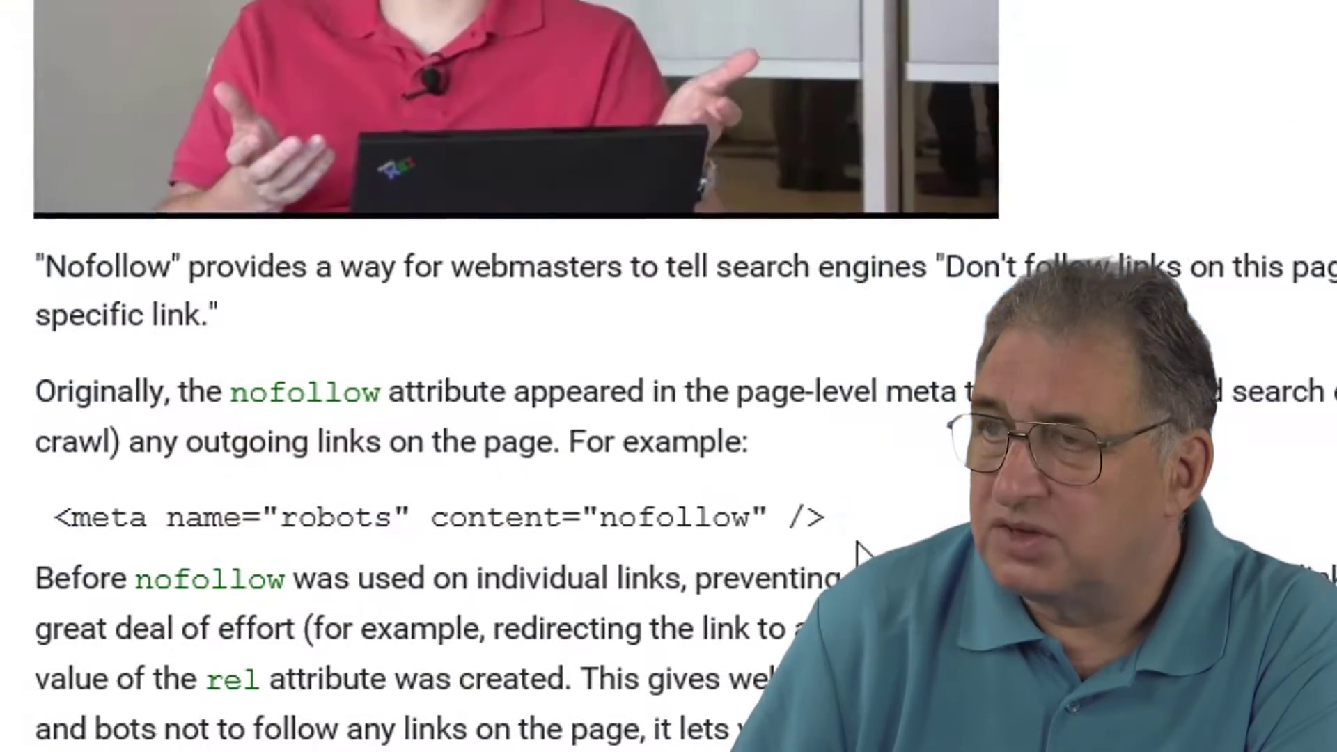
pyautogui.moveTo(847, 515); pyautogui.dragTo(44, 516)
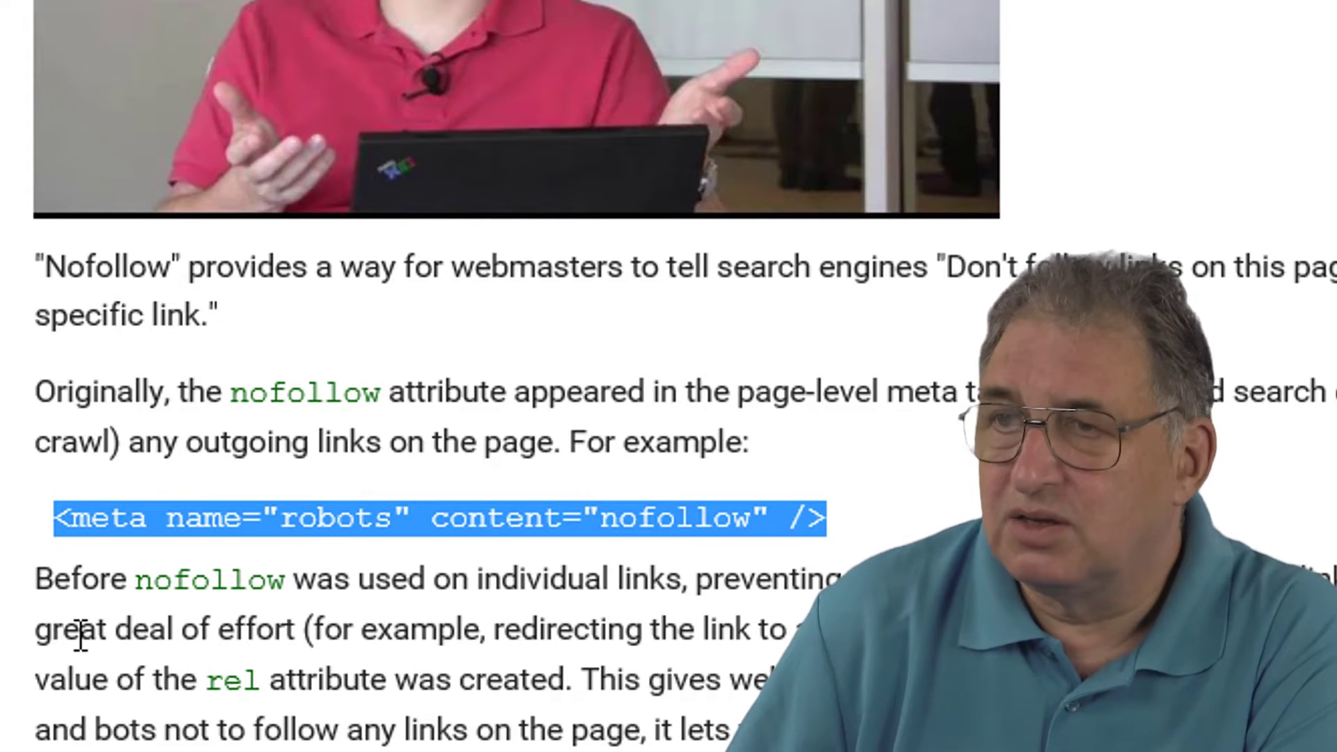
pyautogui.click(222, 592)
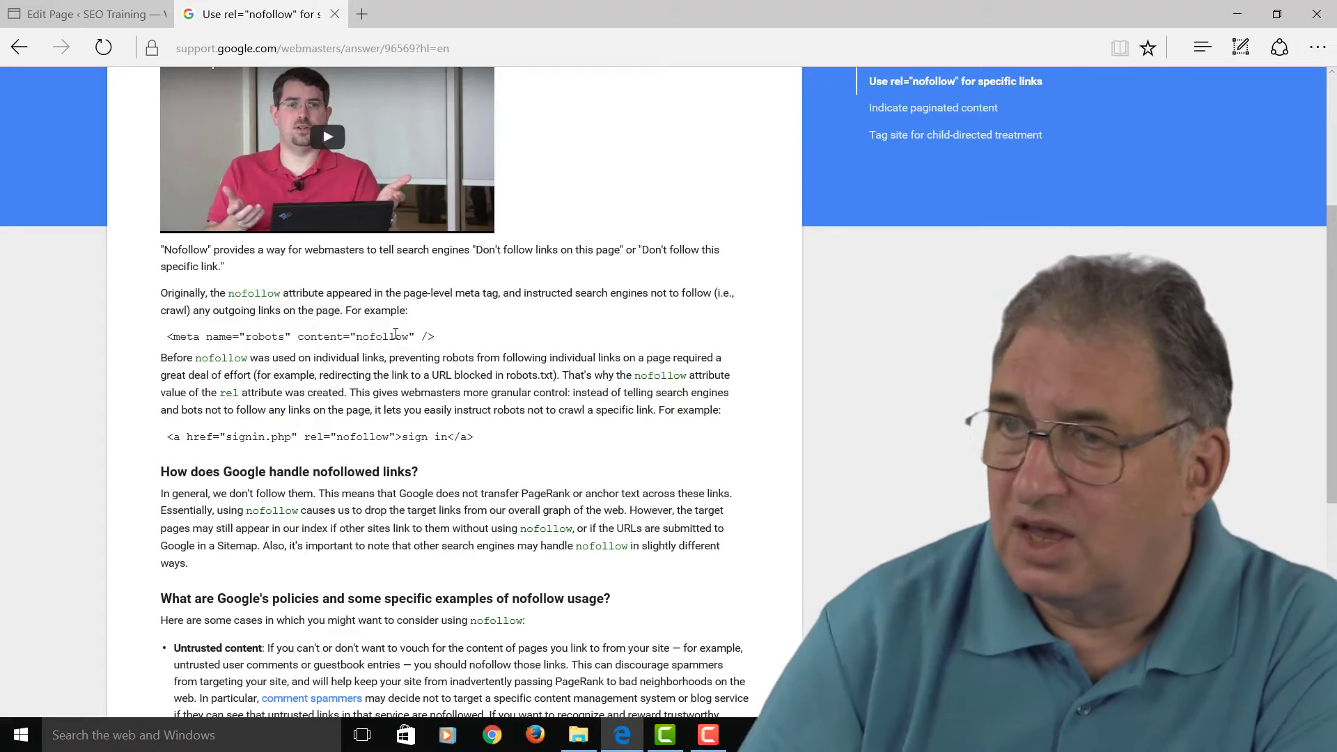
pyautogui.moveTo(462, 340); pyautogui.dragTo(383, 342)
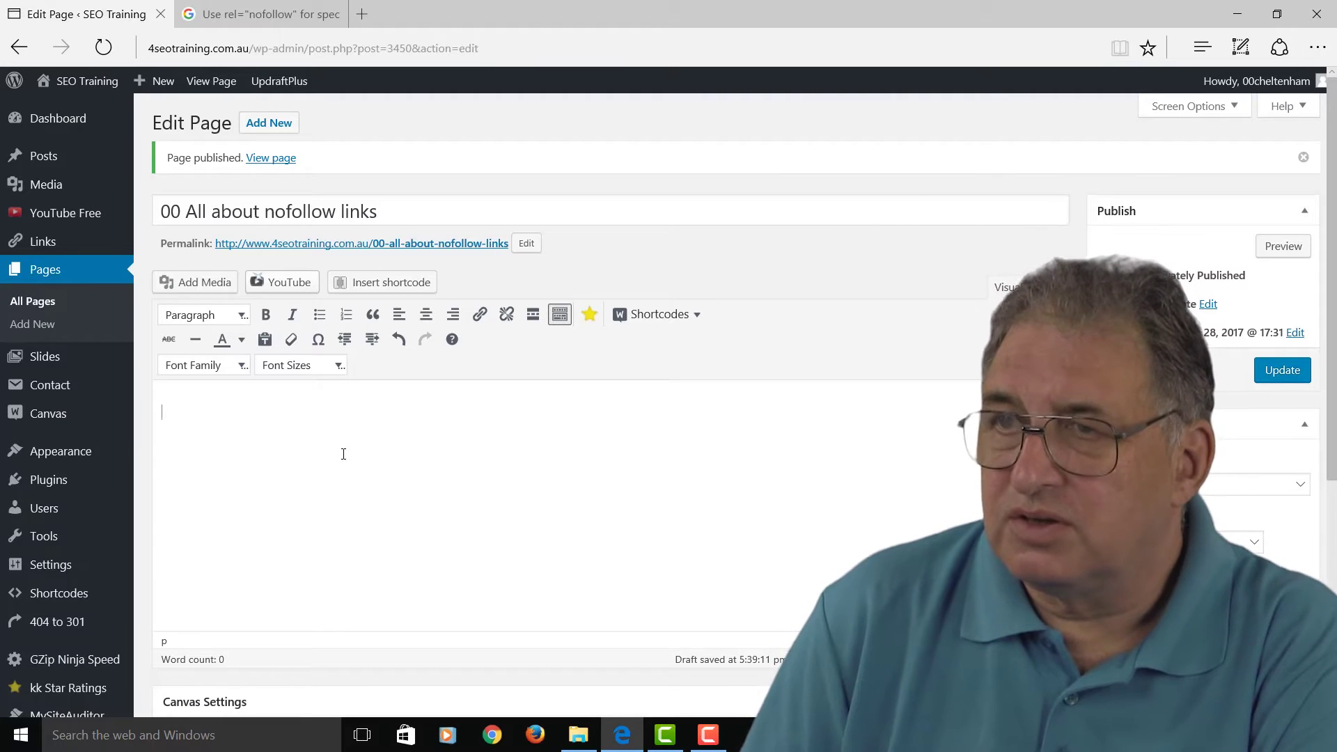
pyautogui.write('See m')
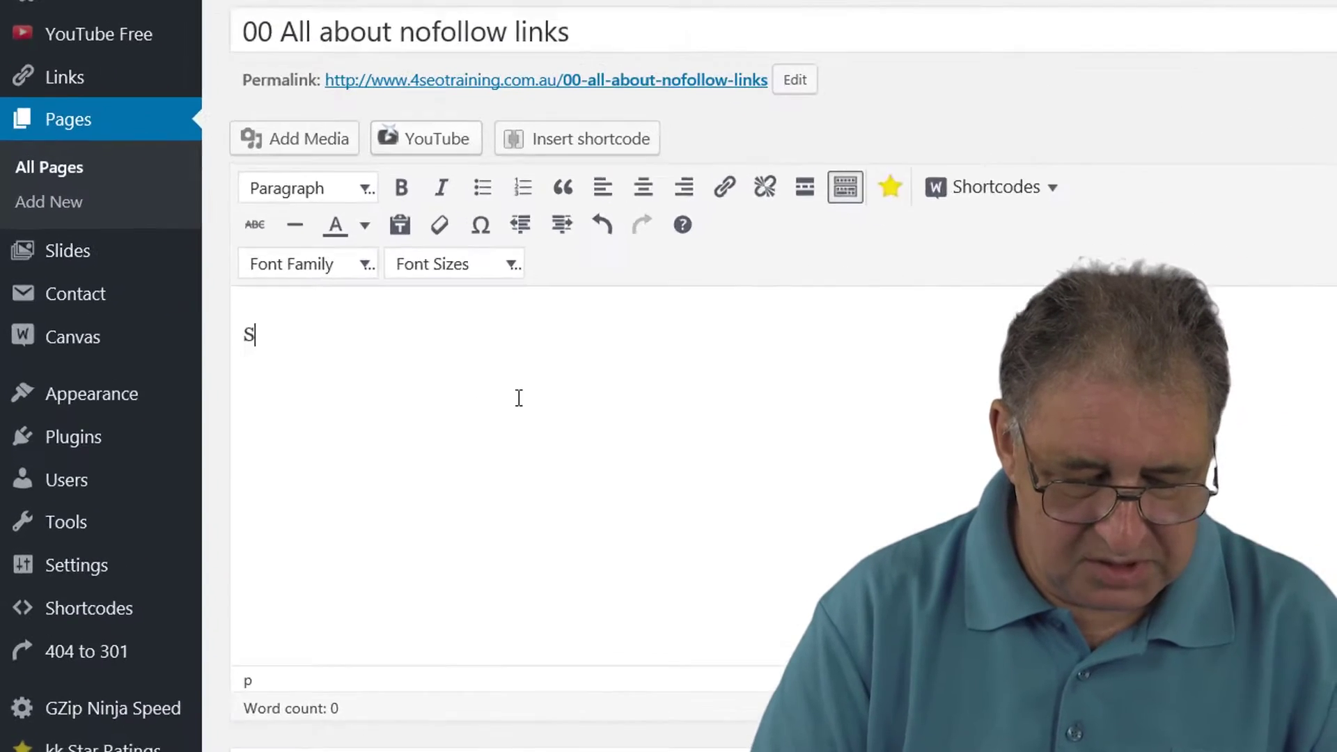
pyautogui.write('y c')
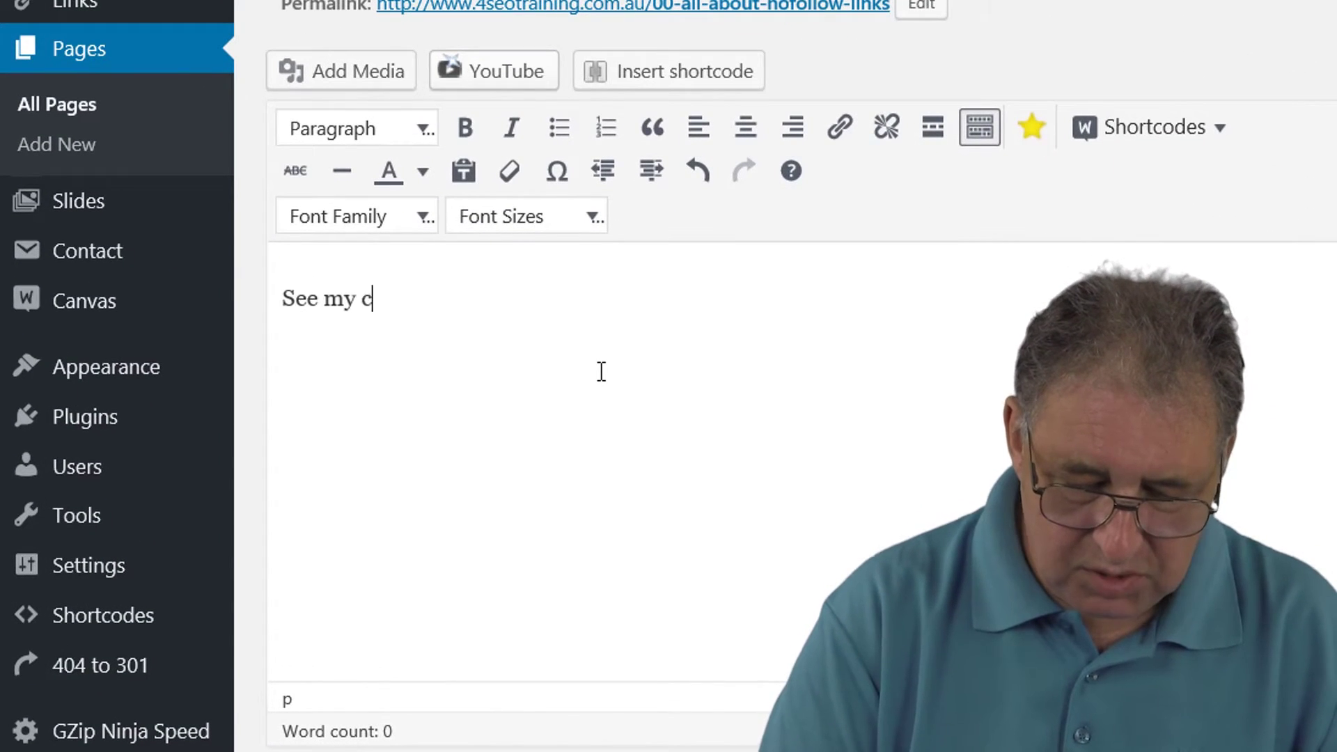
pyautogui.write('omputer ')
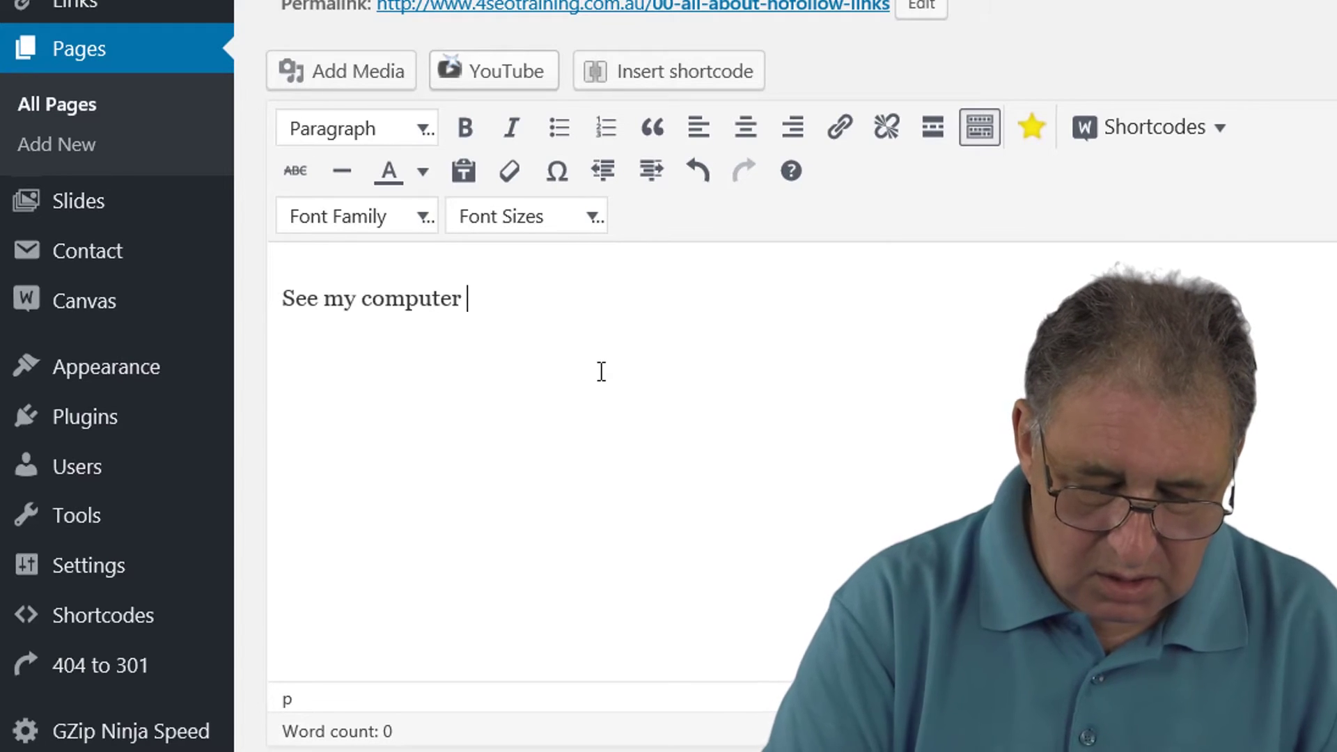
pyautogui.write('training m')
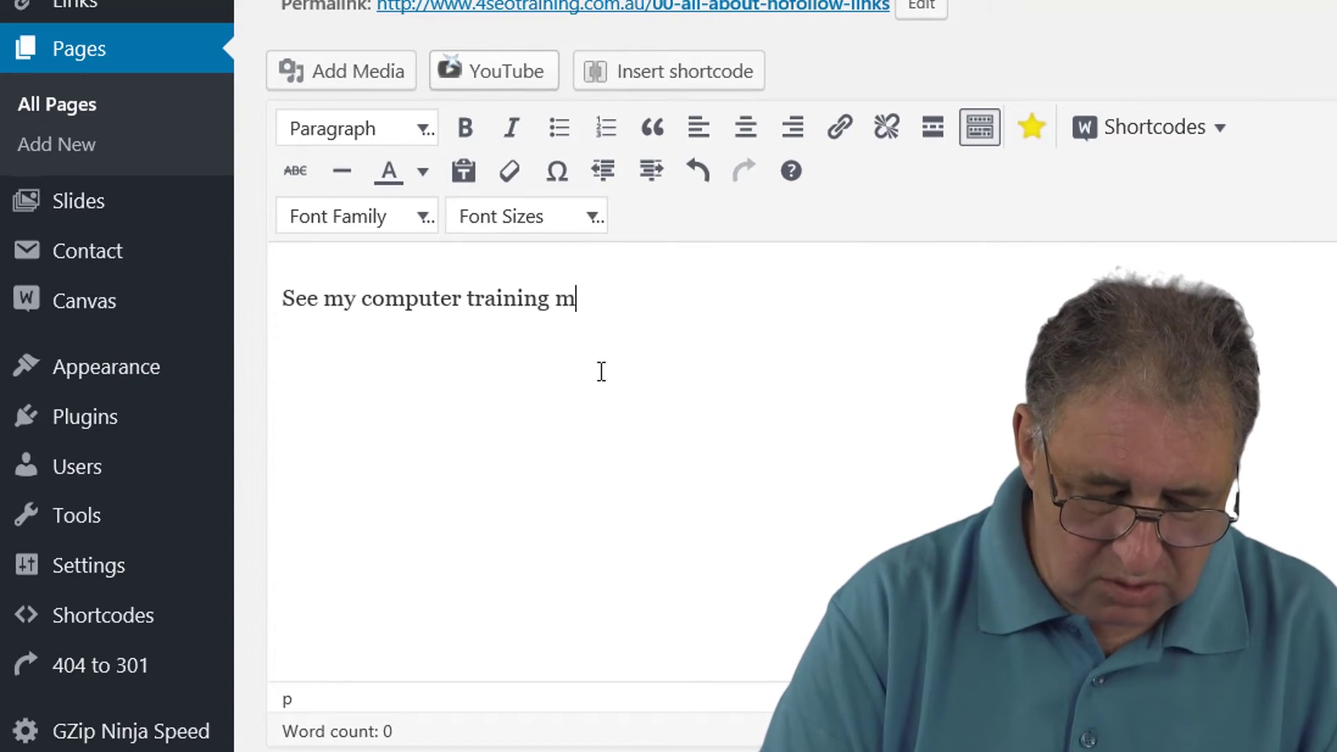
pyautogui.write('aterials we')
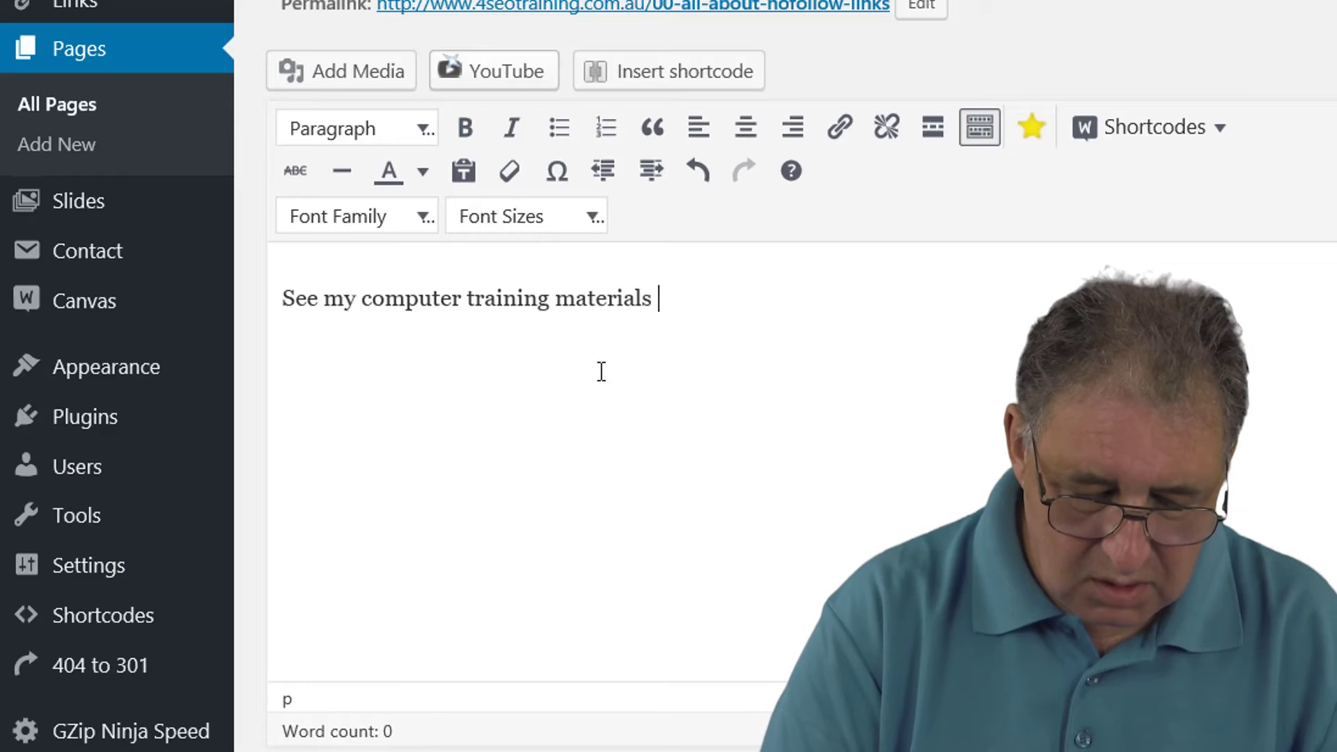
pyautogui.write('bsite')
pyautogui.press('Return')
pyautogui.press('Return')
pyautogui.press('Return')
pyautogui.press('Return')
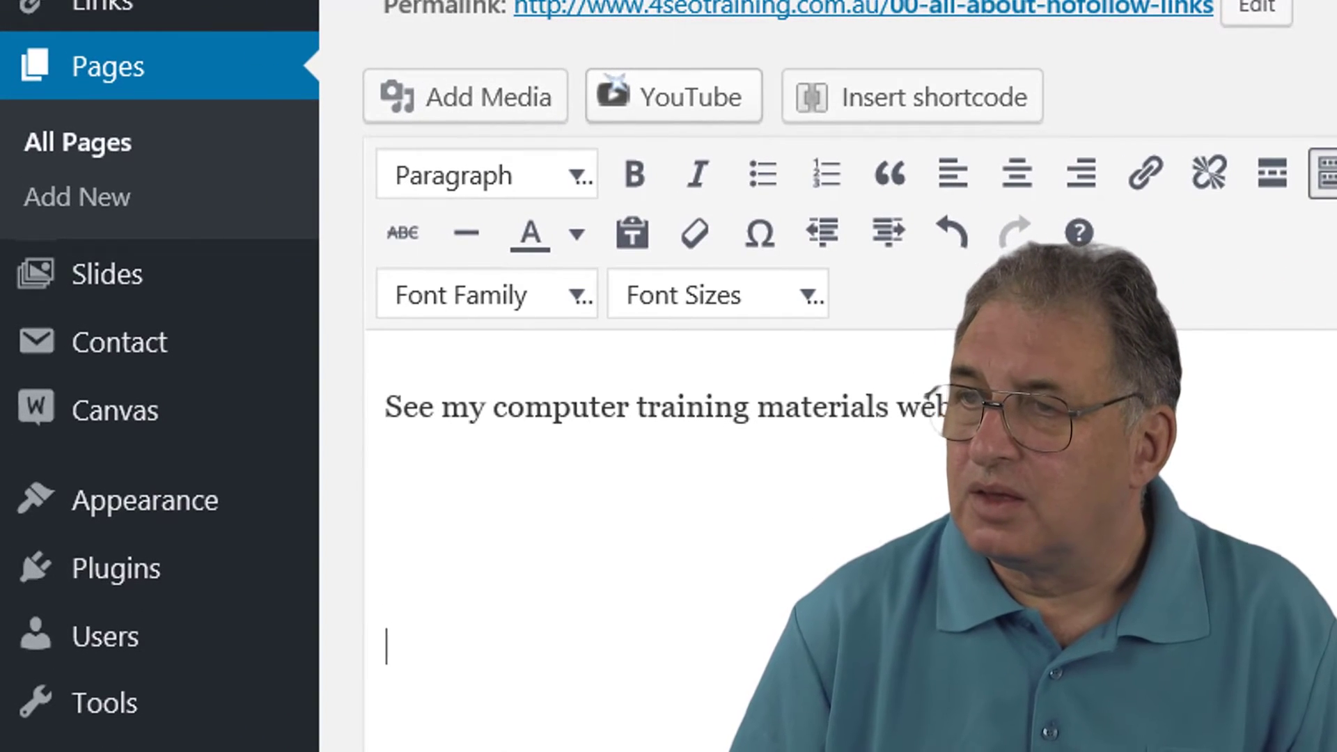
pyautogui.moveTo(1003, 401); pyautogui.dragTo(382, 391)
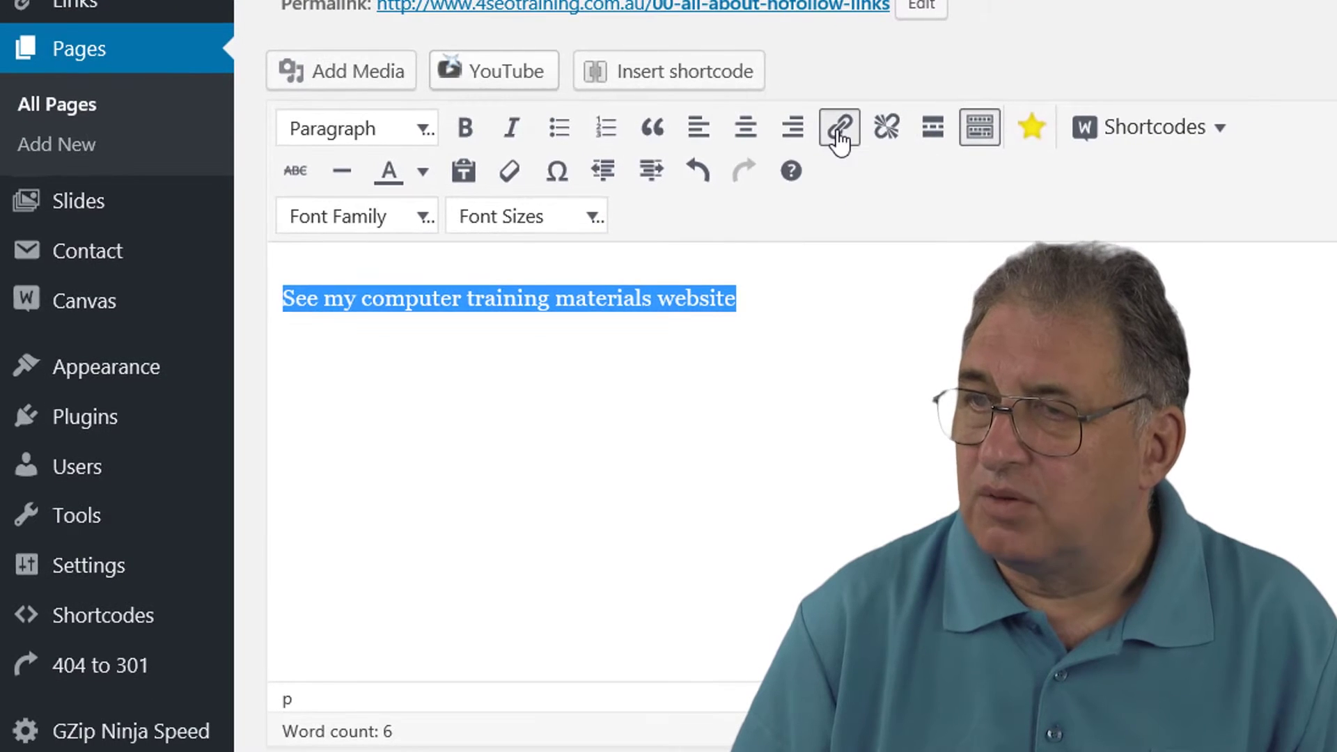
pyautogui.click(840, 127)
pyautogui.write('http://www.cctglobal.com/')
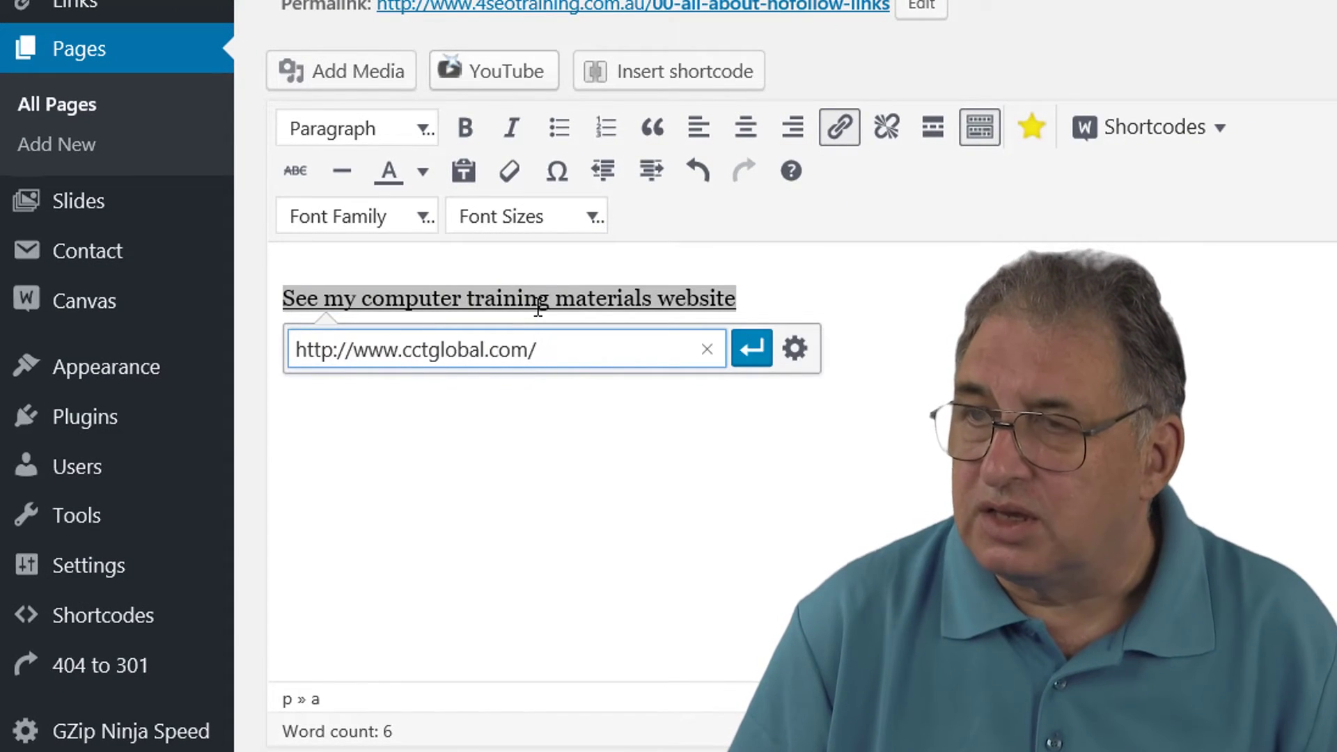
pyautogui.click(752, 350)
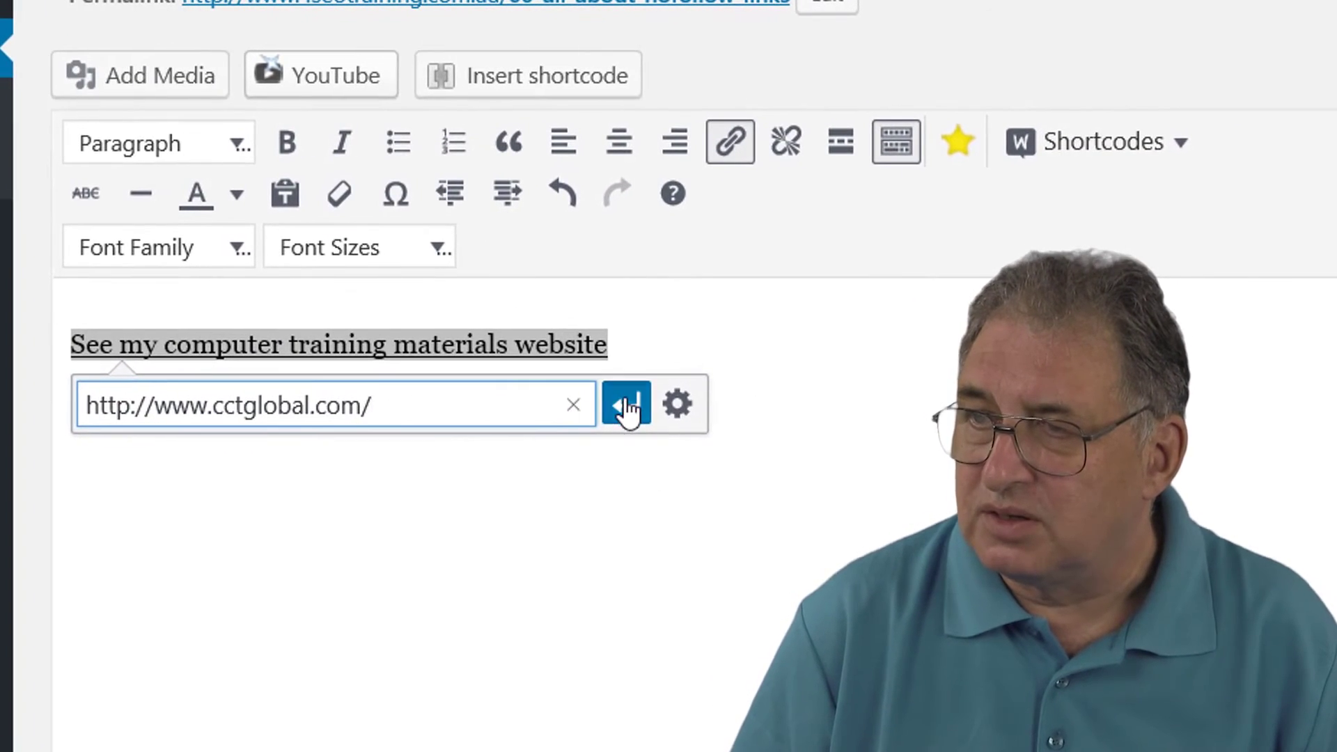
pyautogui.click(627, 546)
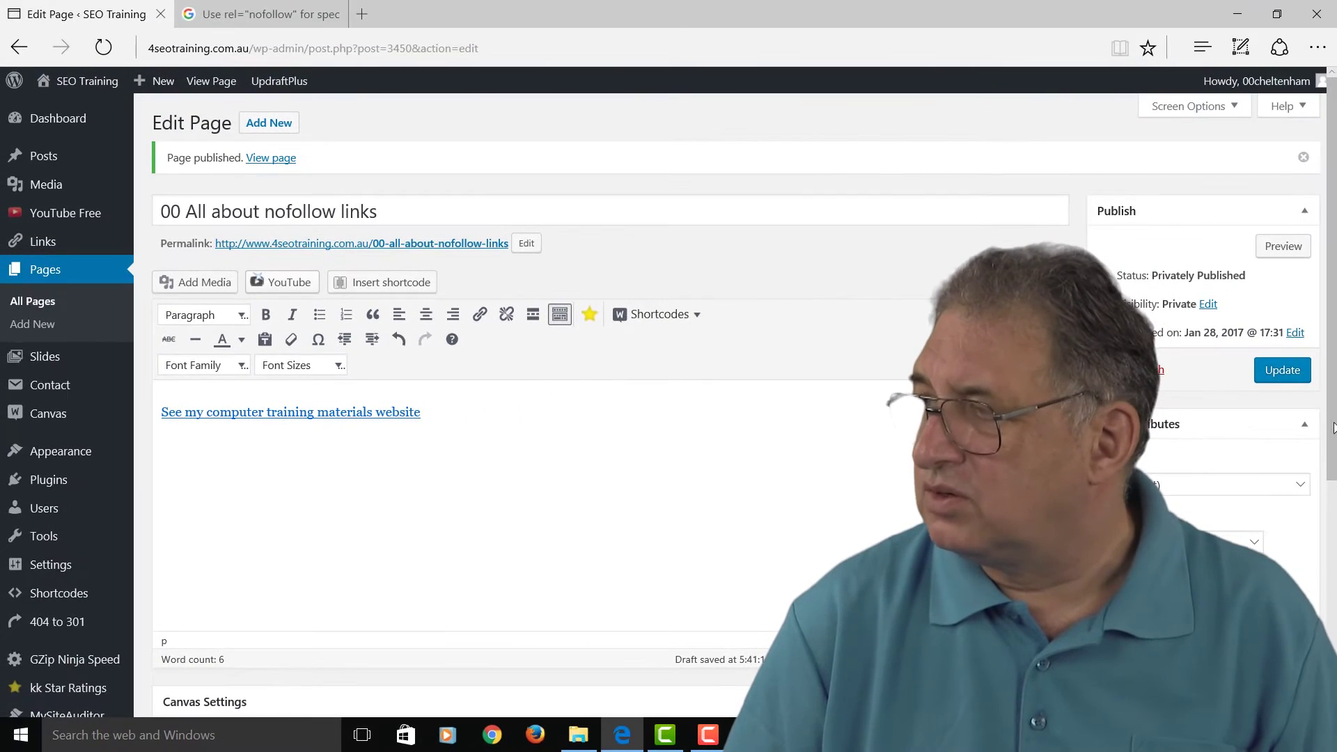
# - Update the page, then test the new link on the live page and return to it
pyautogui.click(1286, 380)
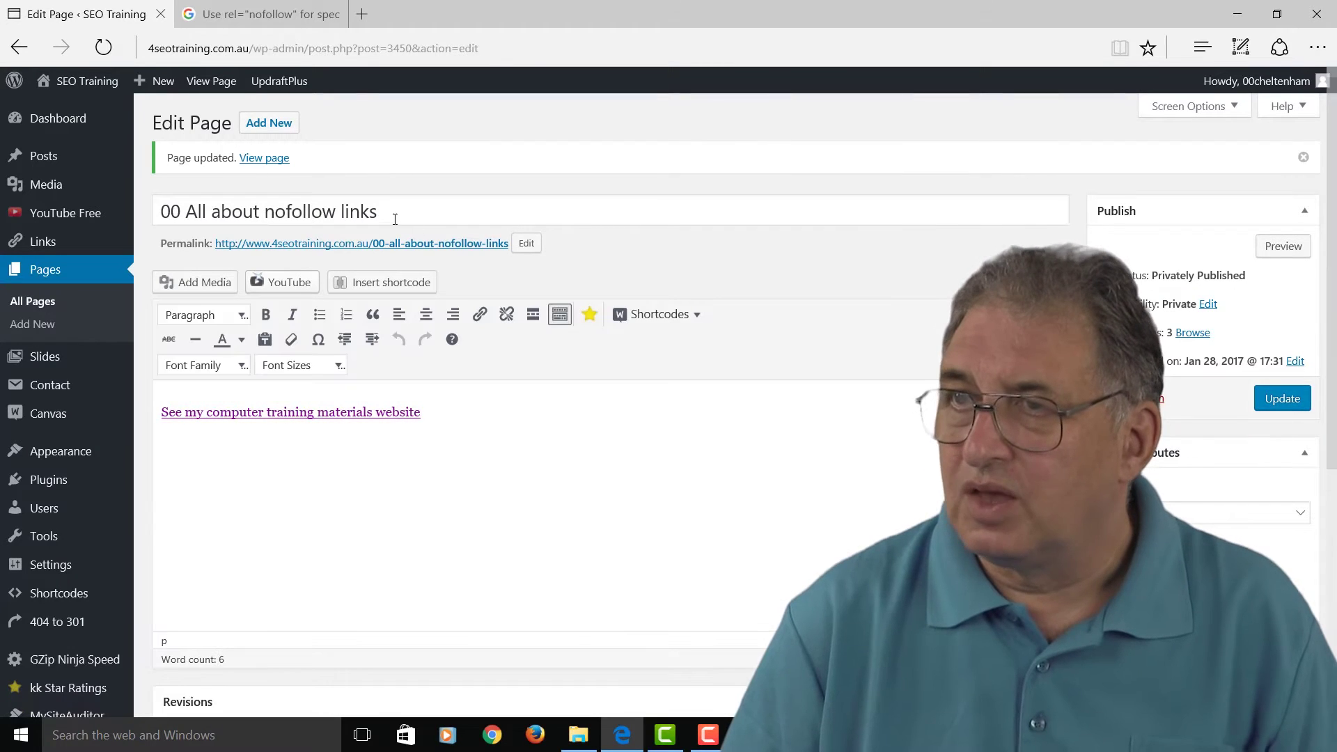
pyautogui.click(275, 159)
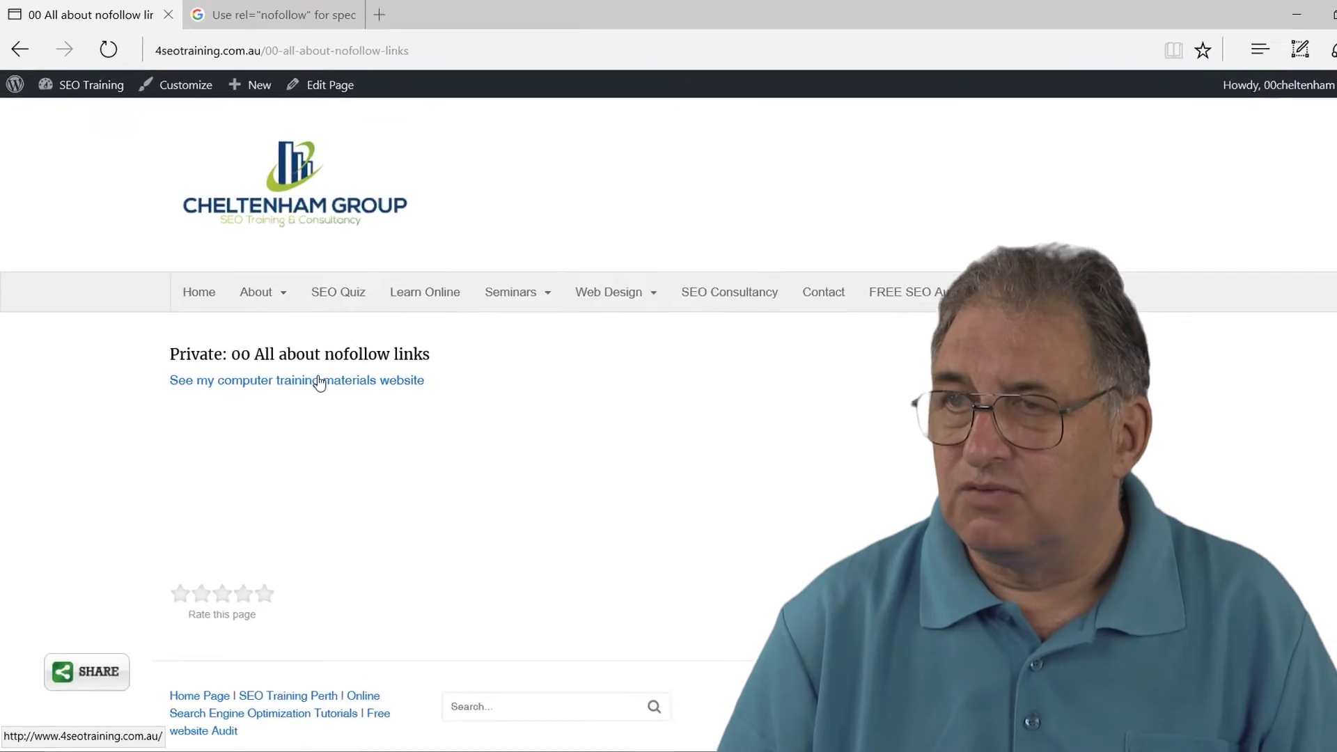
pyautogui.click(319, 382)
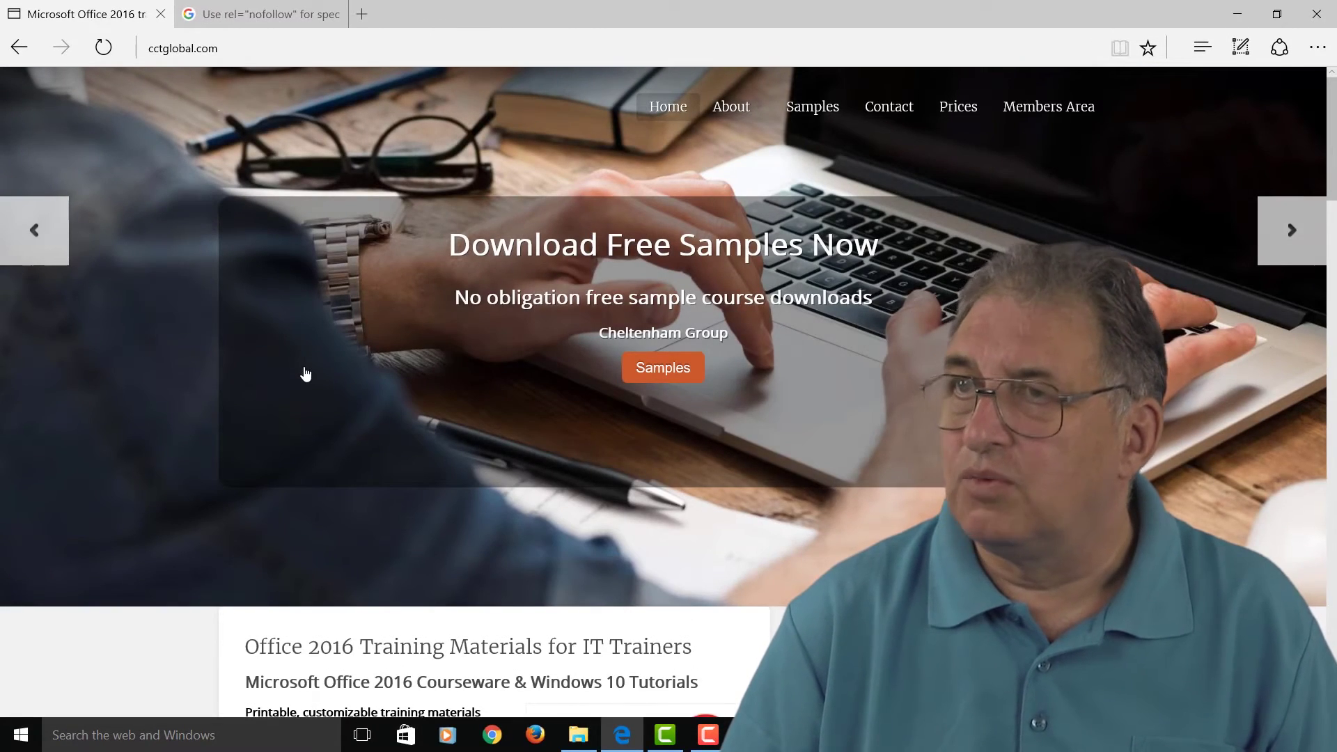
pyautogui.click(18, 47)
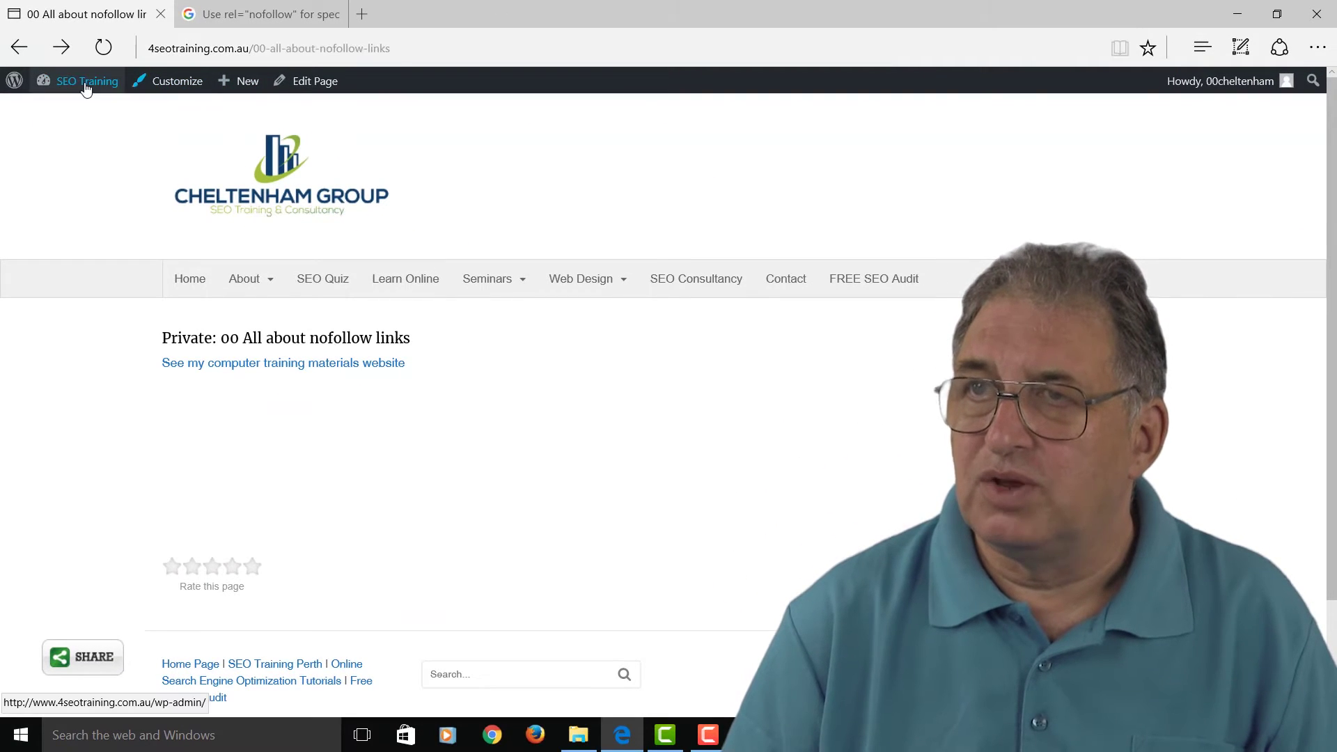
# - From the dashboard's Add Plugins page, search for 'ultimate nofollow'
pyautogui.moveTo(85, 87)
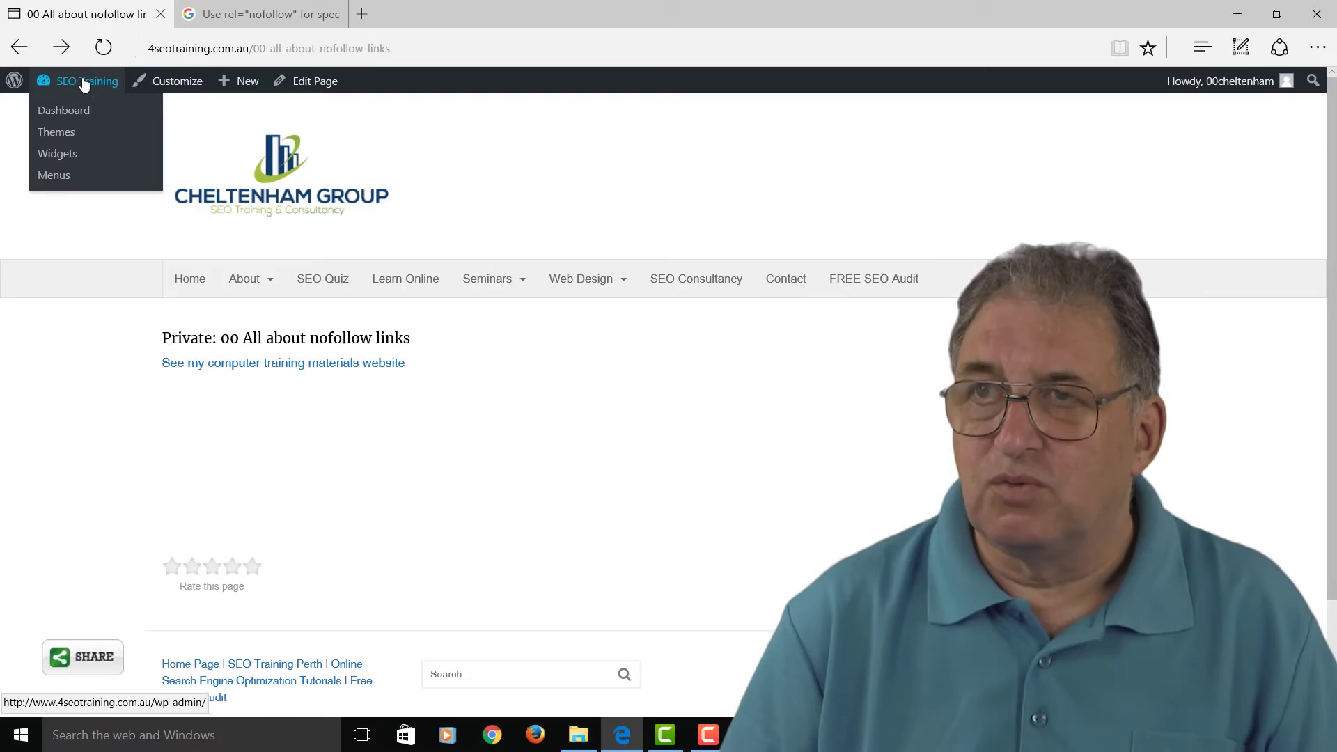
pyautogui.click(85, 84)
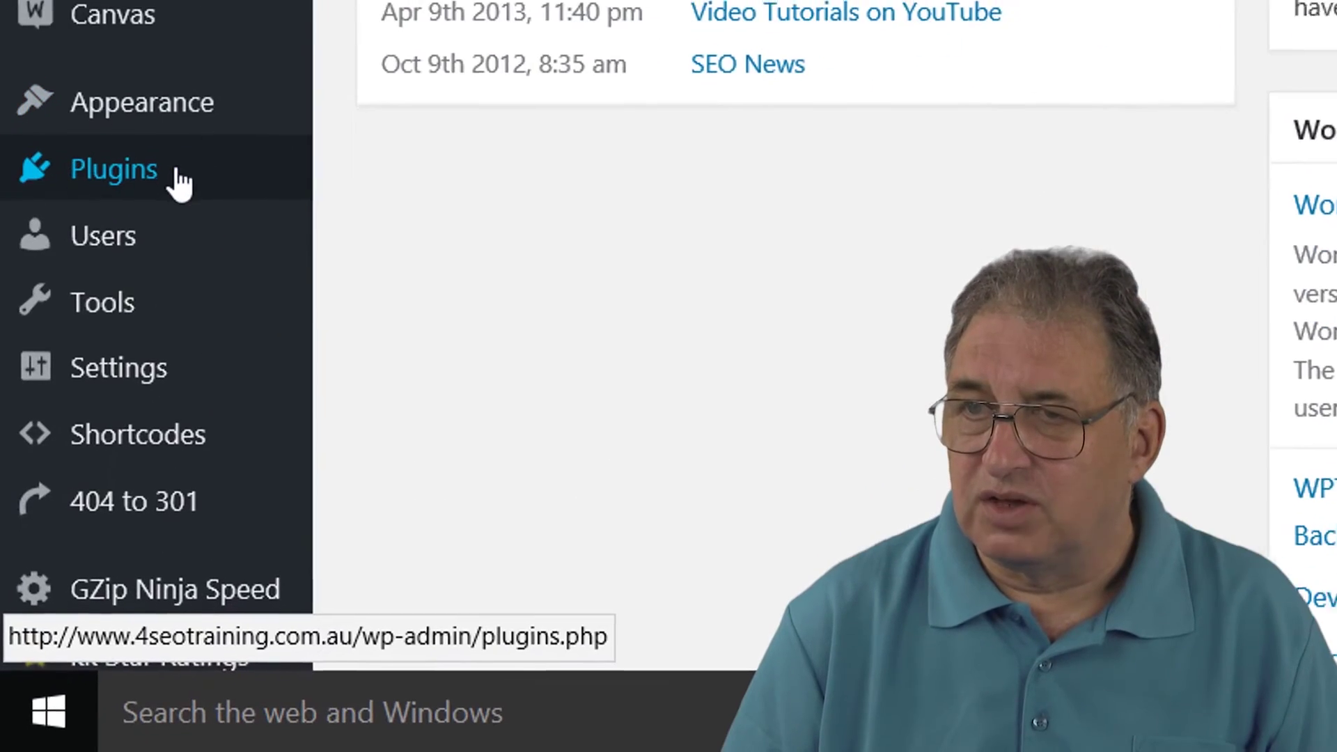
pyautogui.moveTo(69, 504)
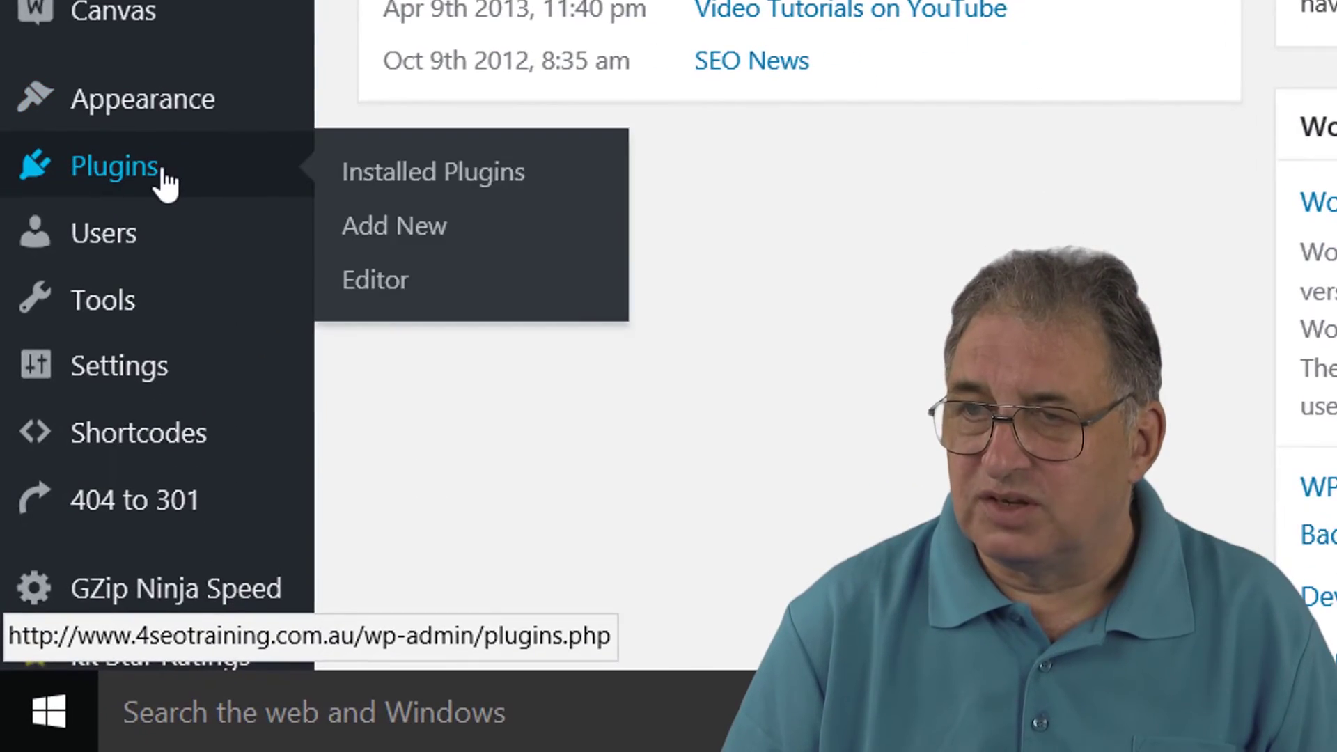
pyautogui.click(415, 241)
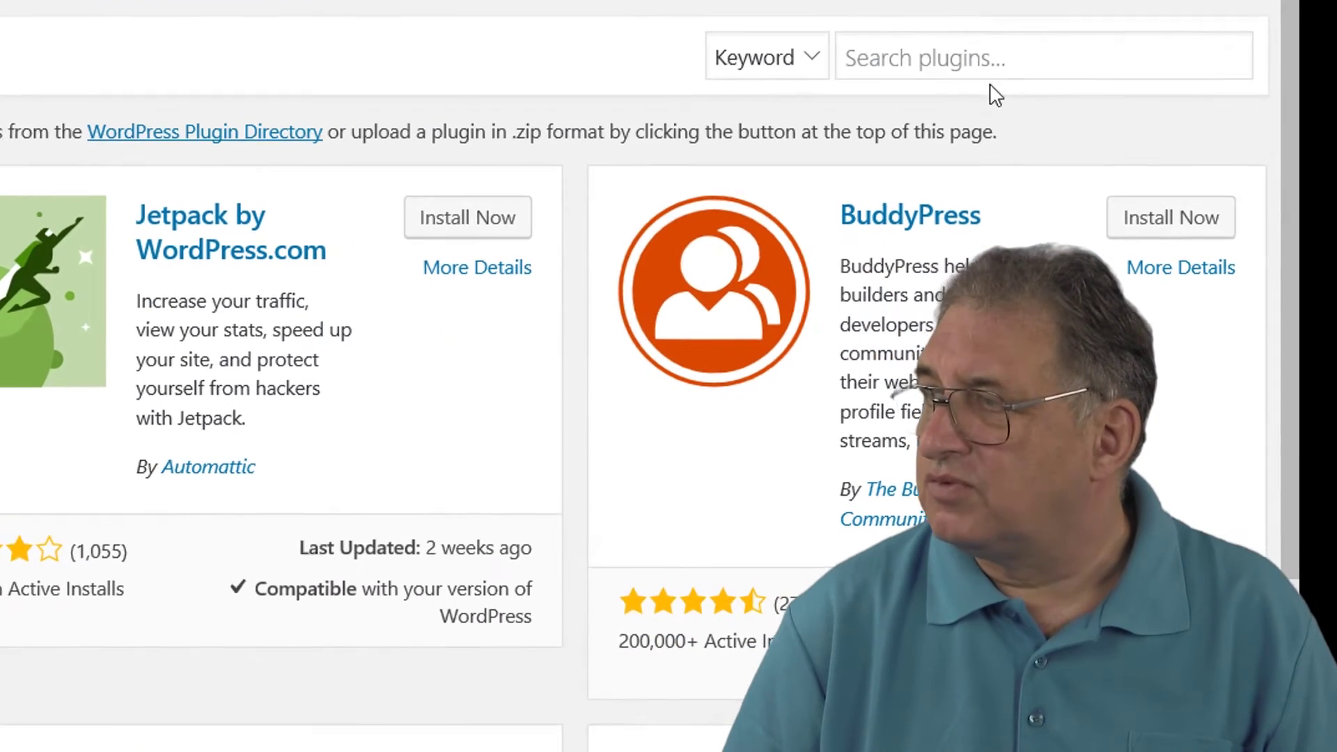
pyautogui.click(909, 57)
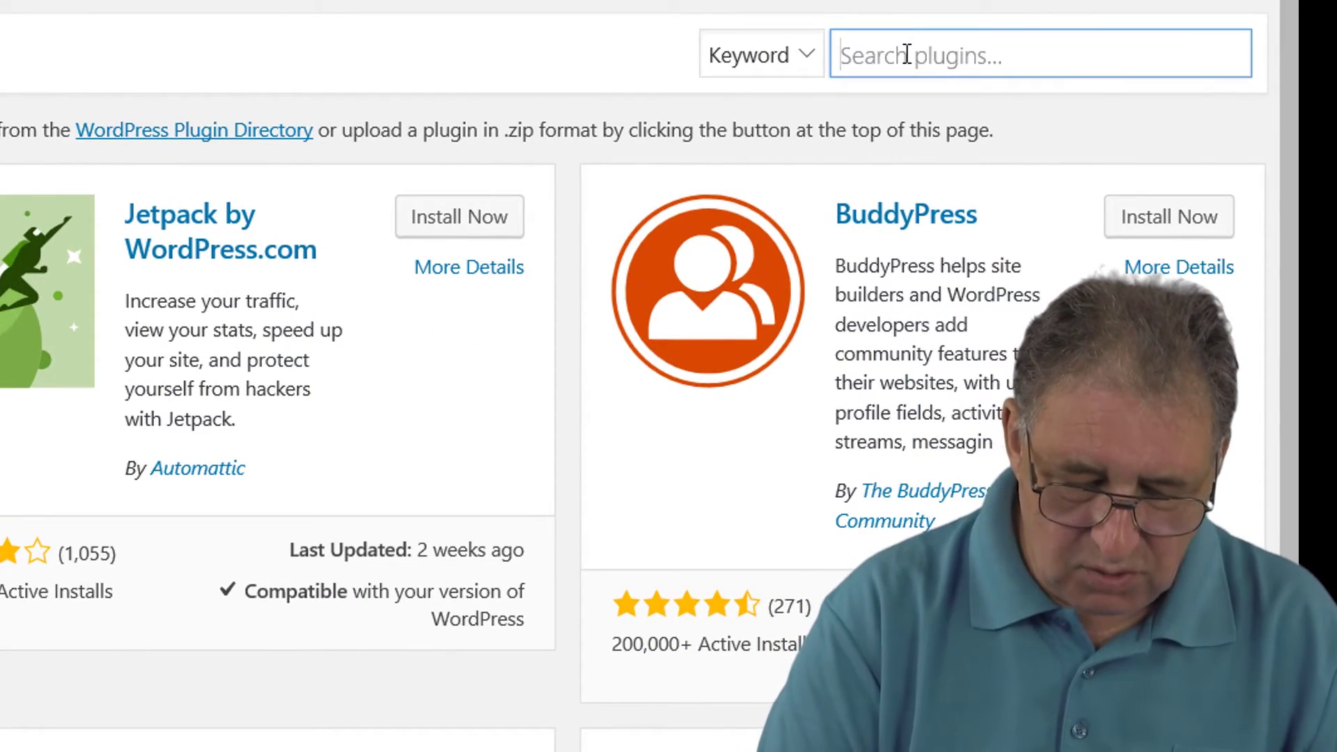
pyautogui.write('ulti')
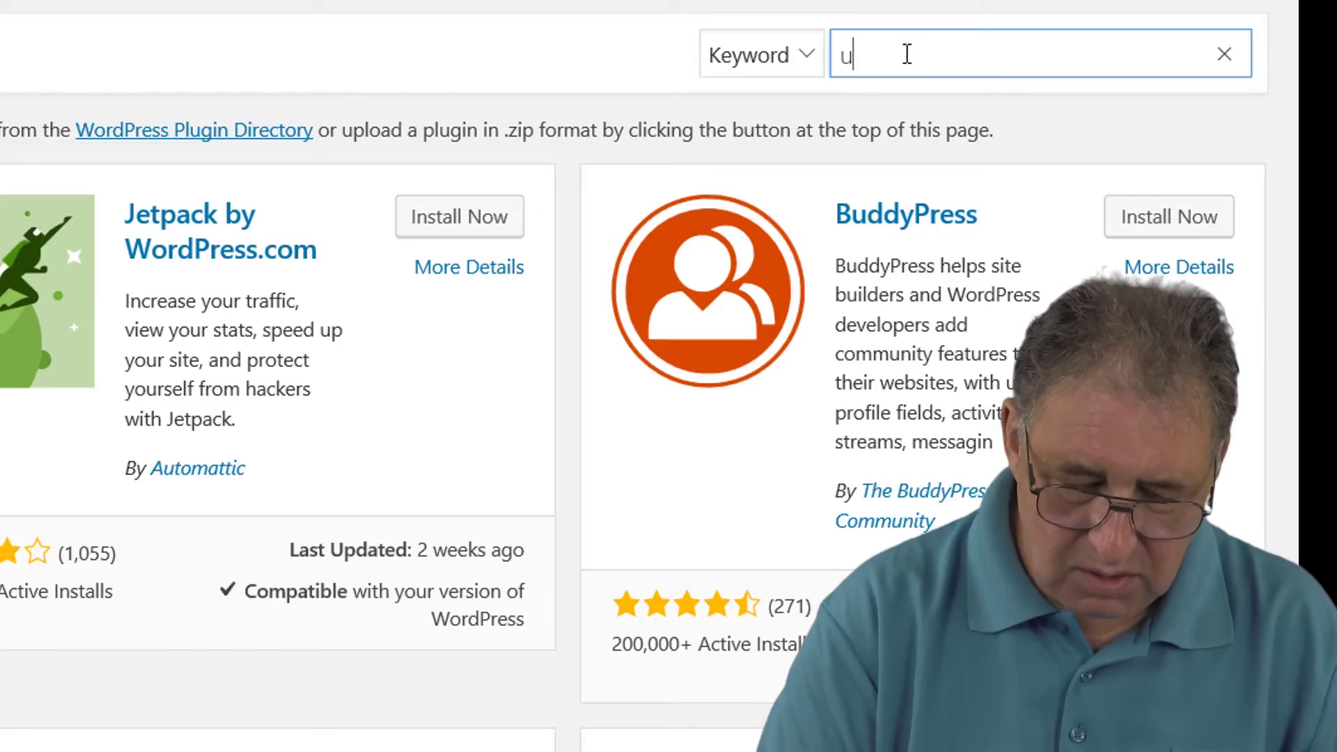
pyautogui.write('mate nof')
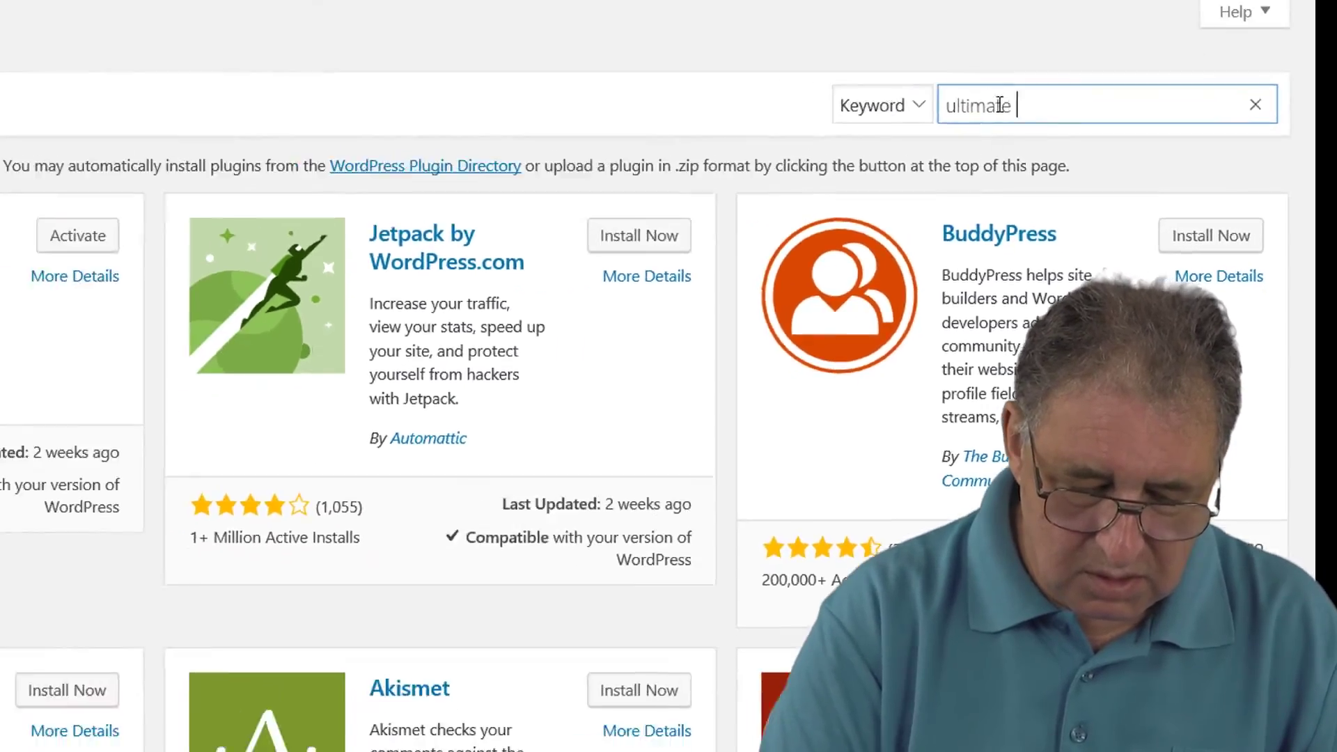
pyautogui.write('ollow')
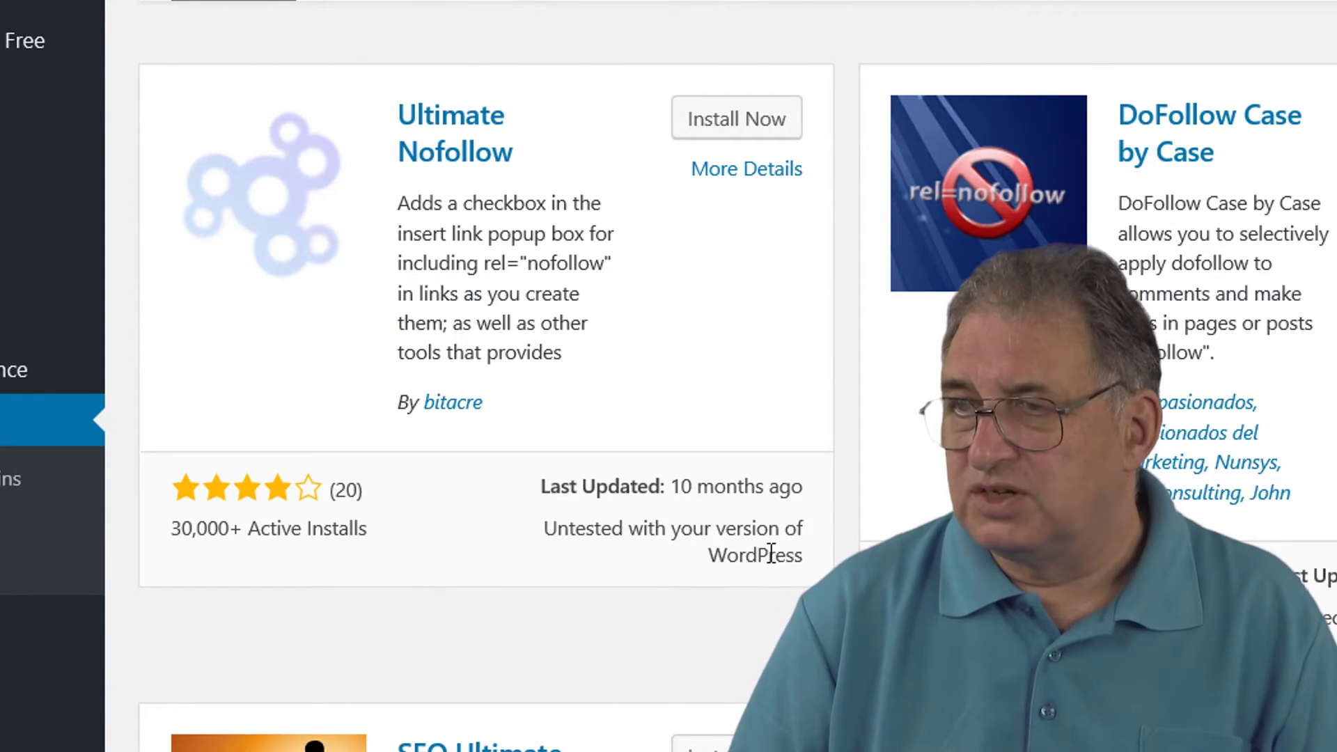
# - Install and activate the Ultimate Nofollow plugin, then go to the Pages list
pyautogui.click(725, 124)
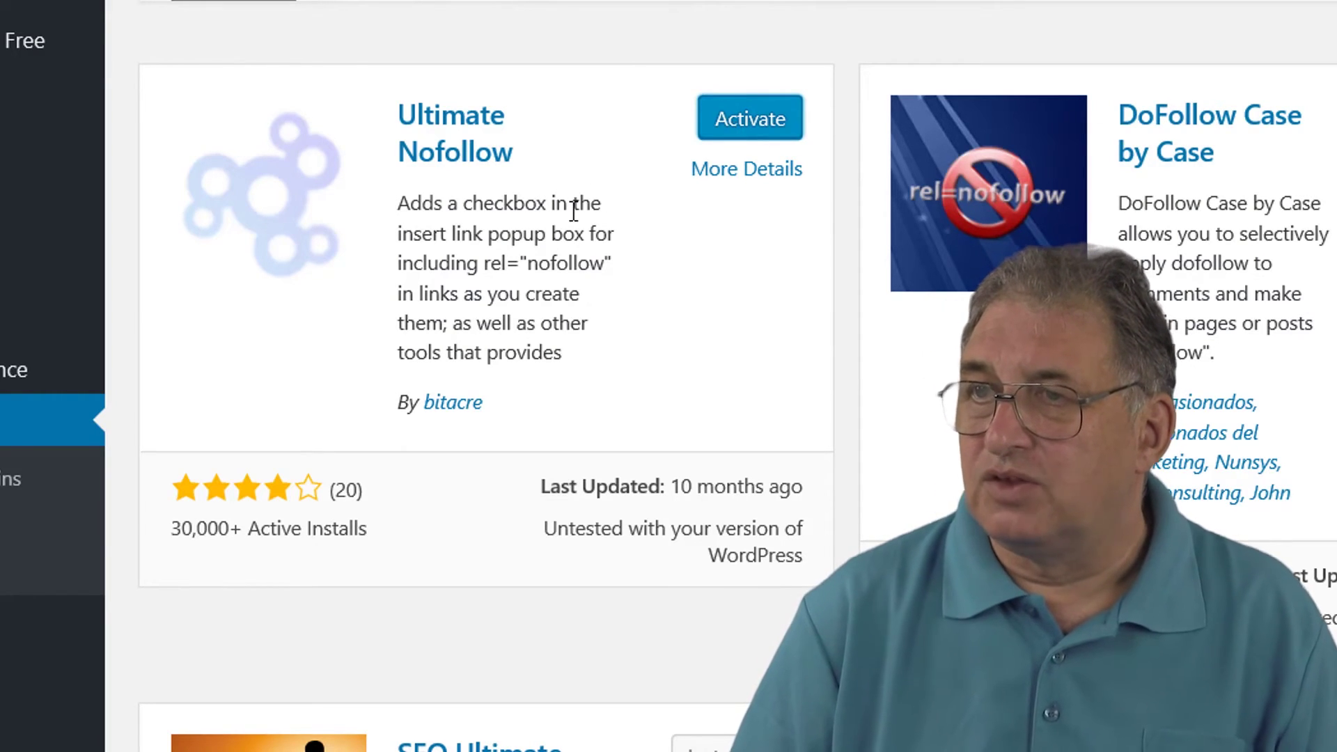
pyautogui.click(750, 119)
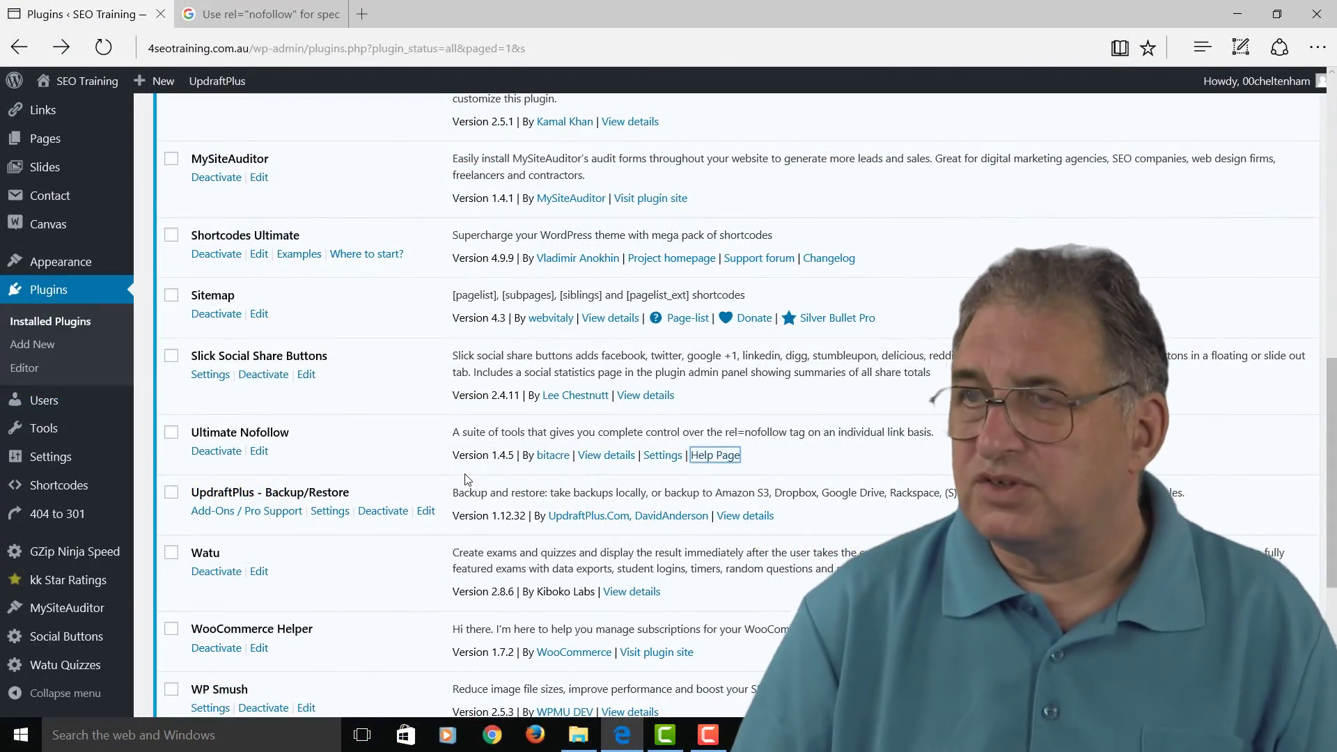
pyautogui.scroll(5, 370, 403)
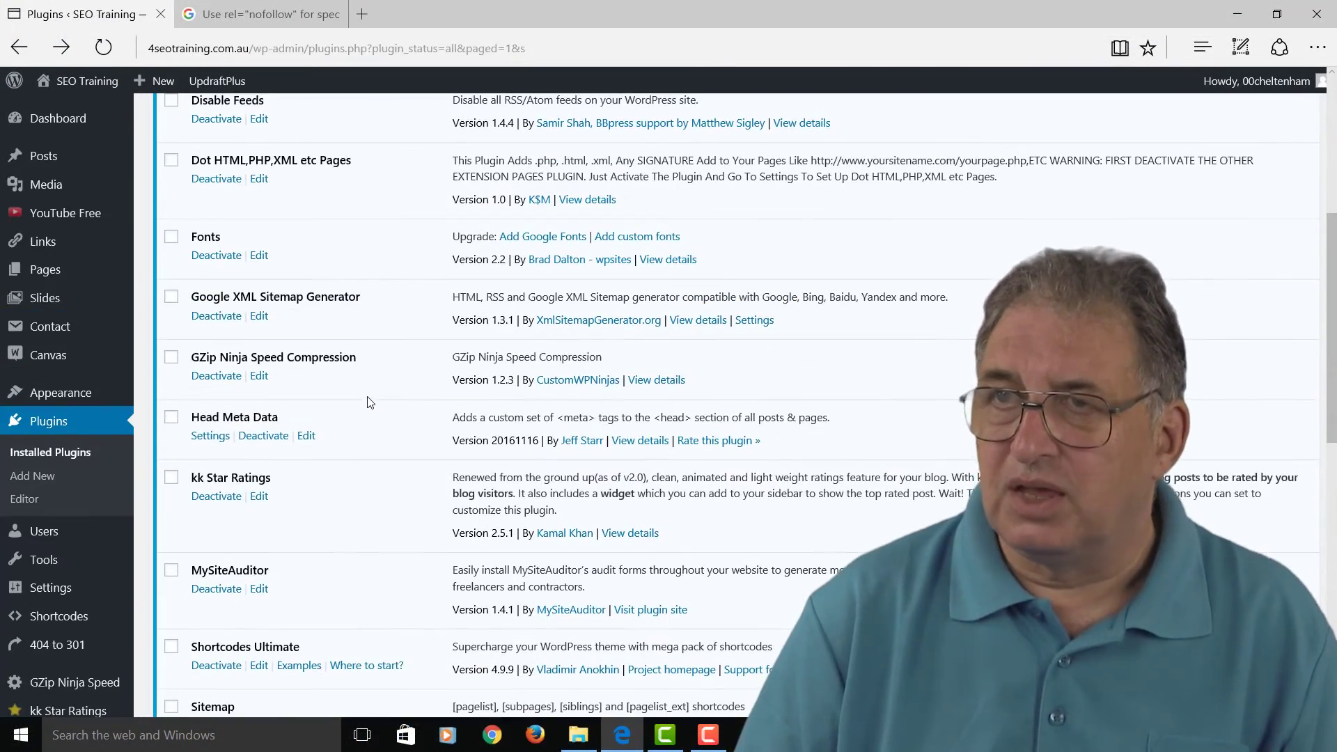
pyautogui.click(46, 275)
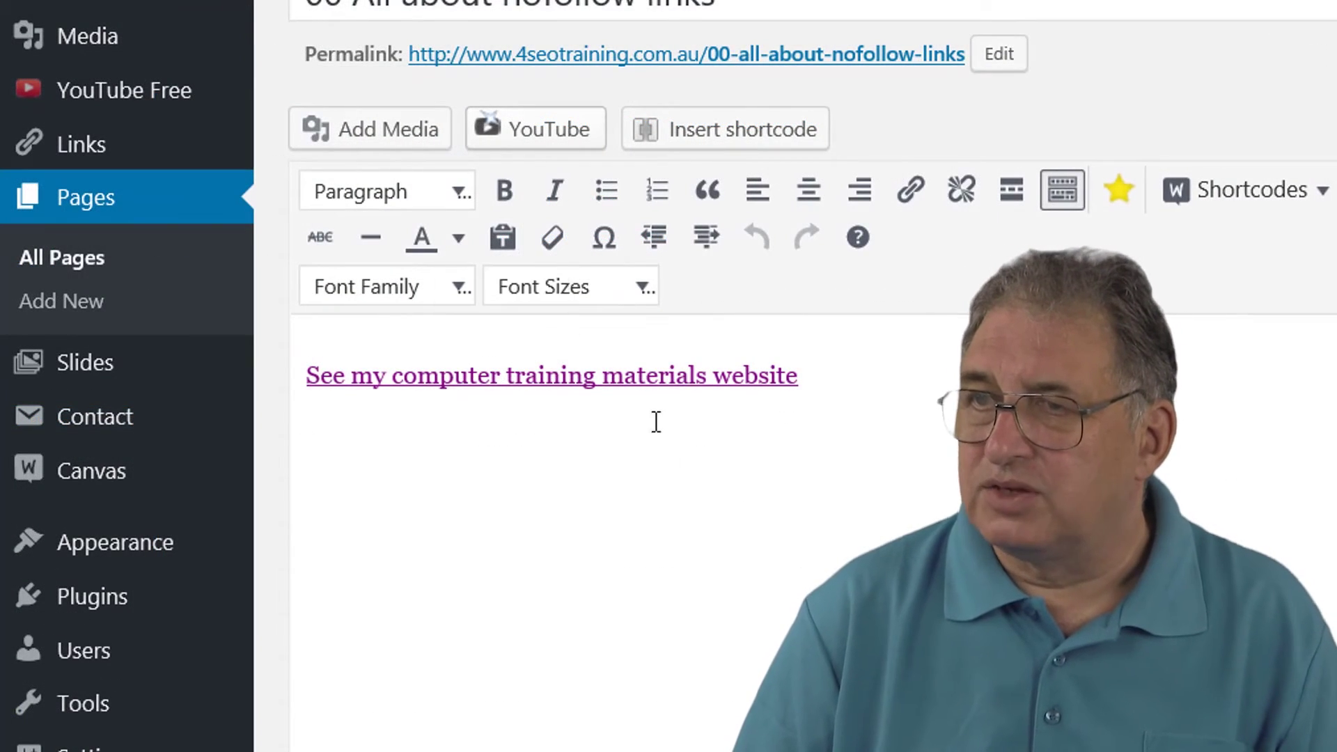
# - In the training materials link's settings, tick Add rel="nofollow" to link and apply it
pyautogui.click(593, 382)
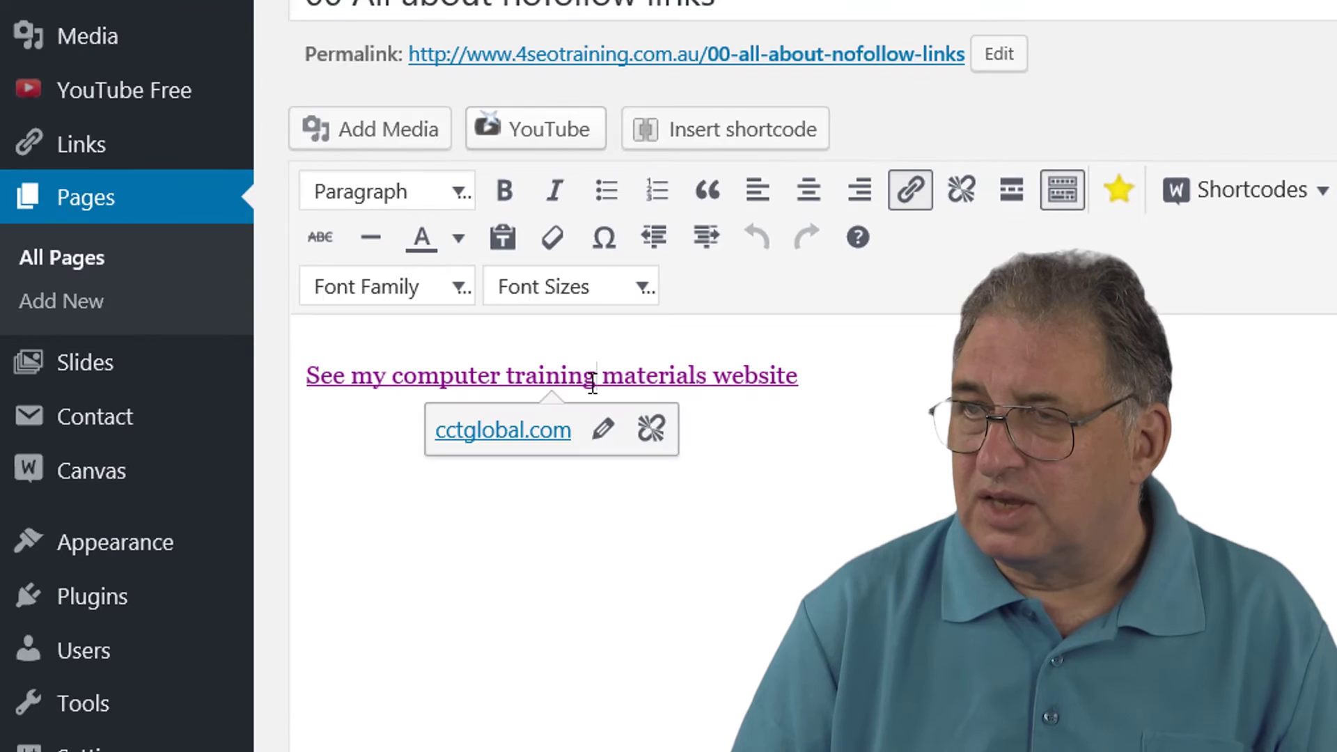
pyautogui.click(603, 431)
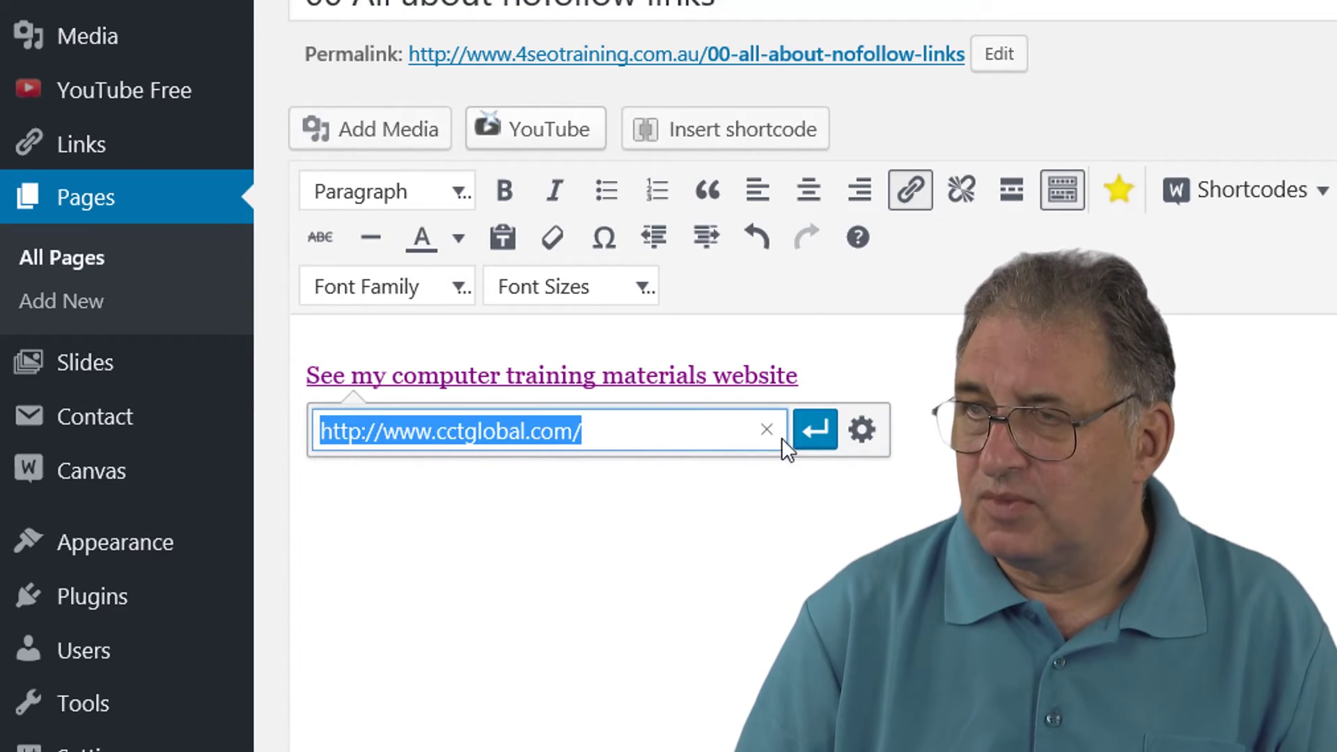
pyautogui.click(864, 430)
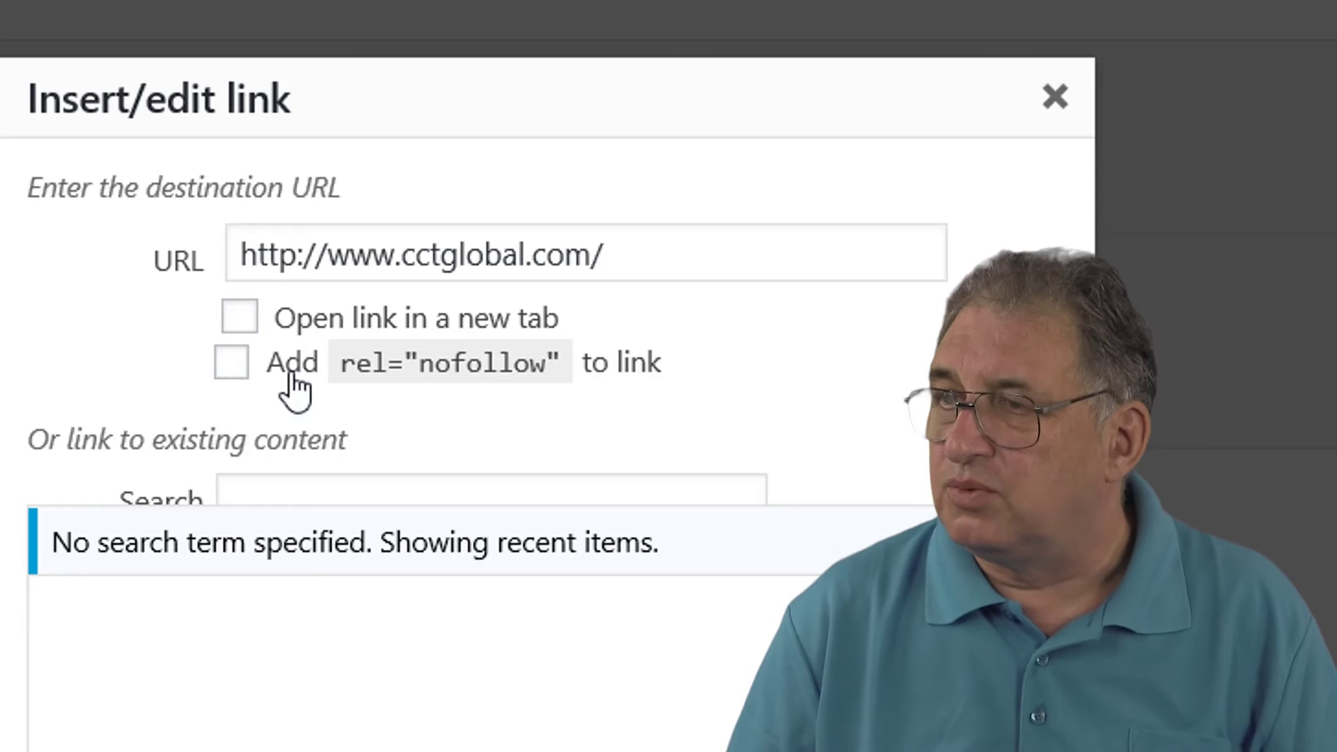
pyautogui.click(233, 365)
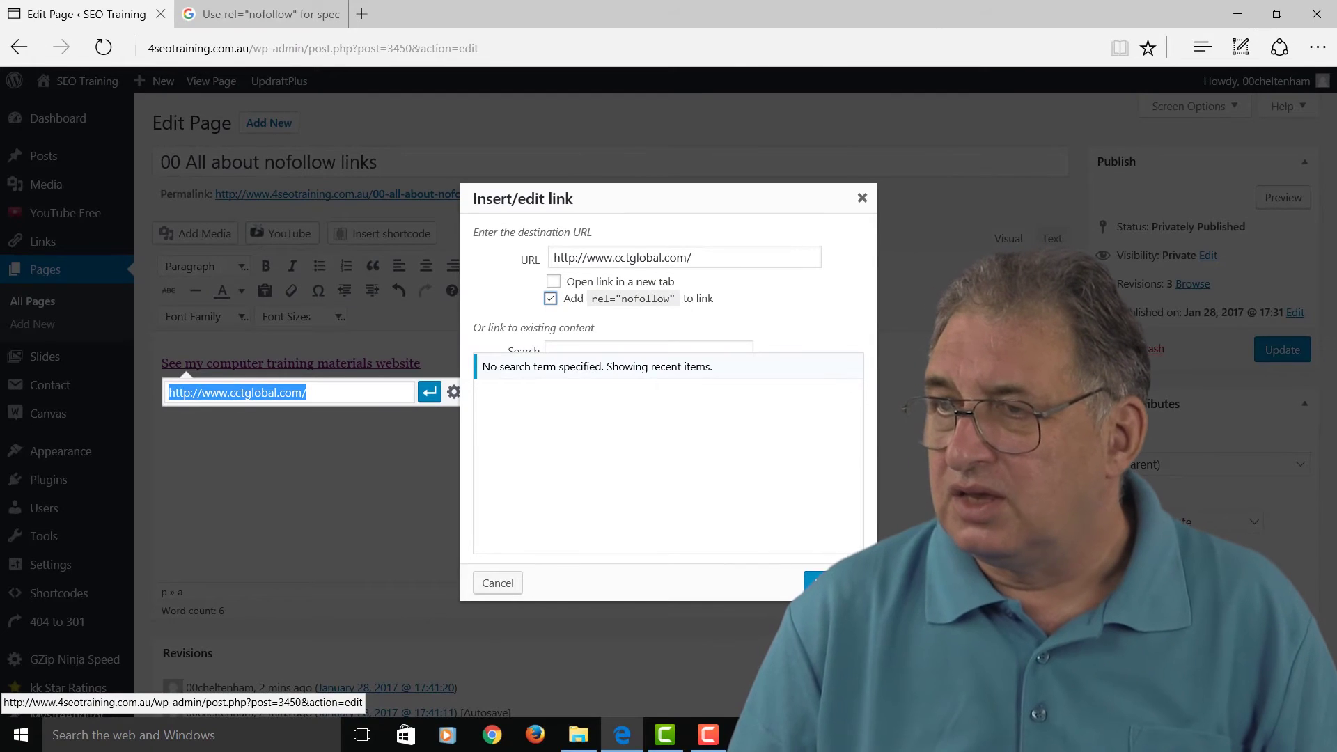
pyautogui.press('Return')
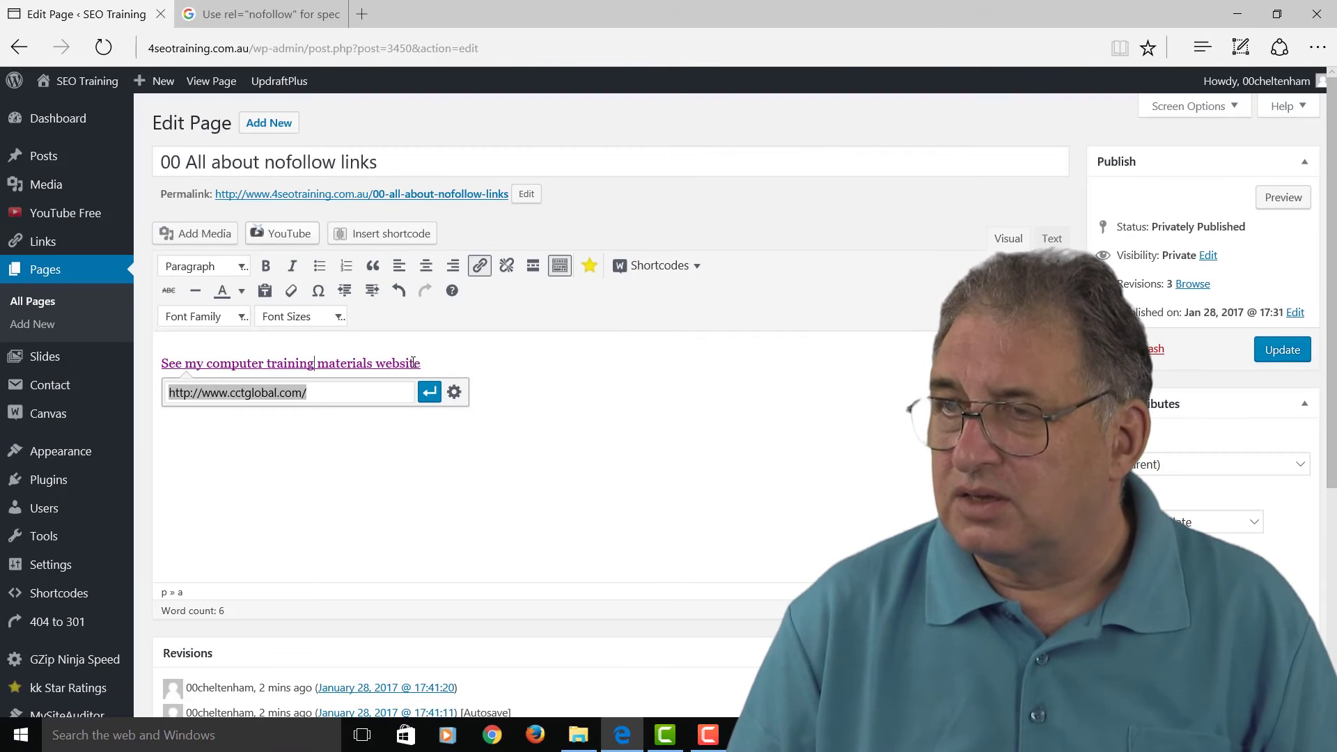
pyautogui.click(430, 392)
pyautogui.click(412, 465)
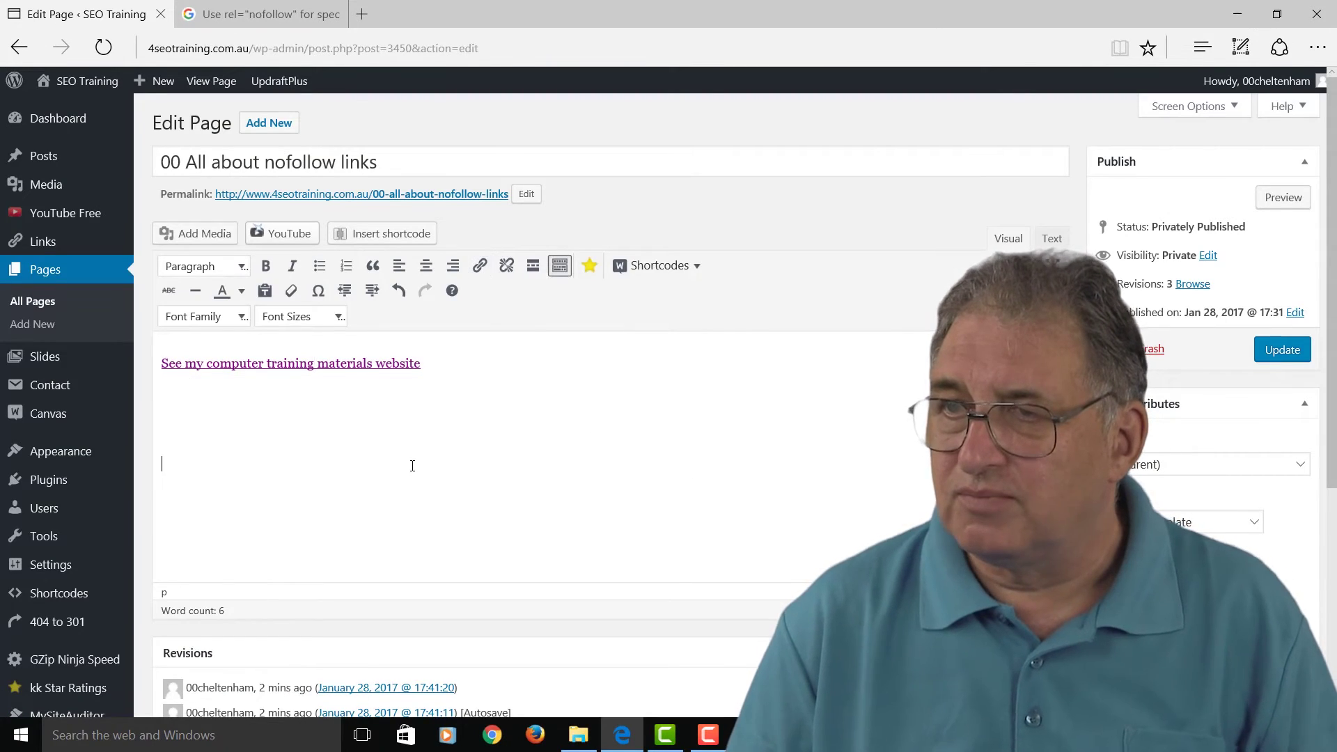
# - Confirm rel="nofollow" in the link's HTML on the Text tab, then Update the page
pyautogui.click(316, 363)
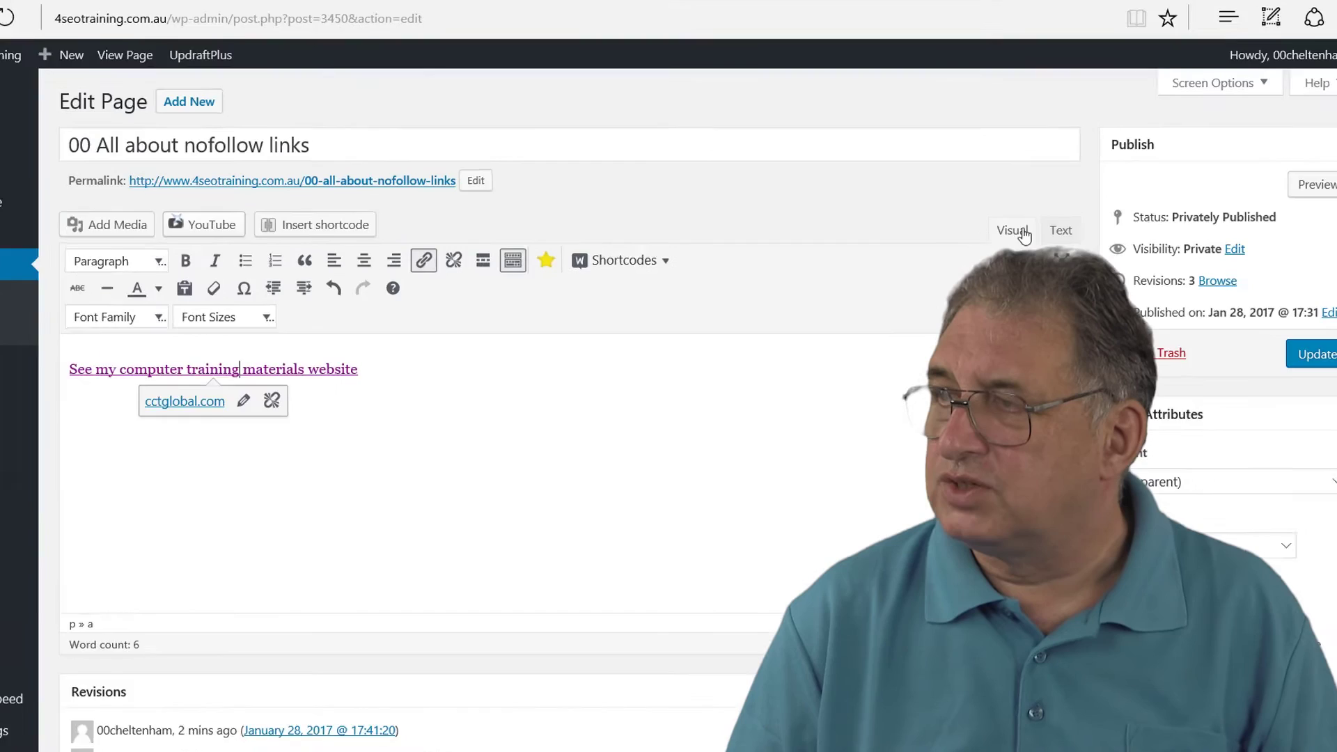
pyautogui.click(1061, 230)
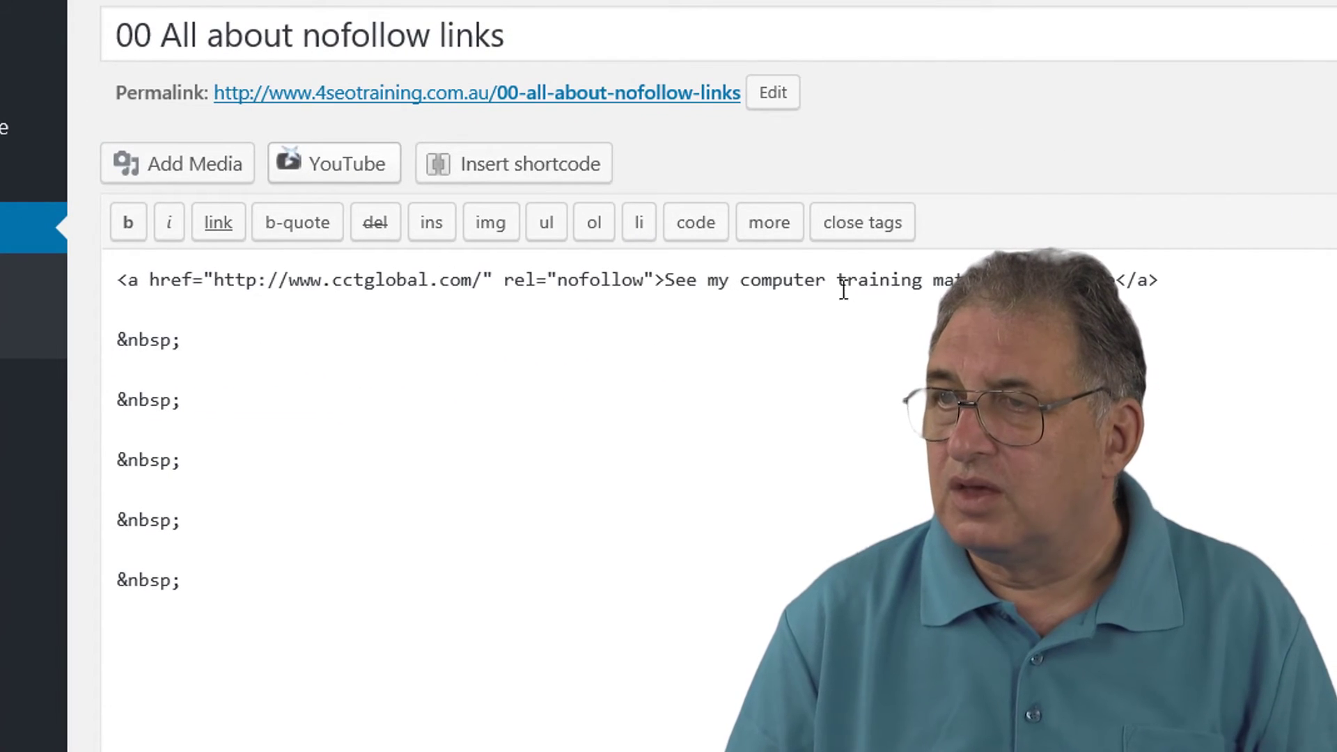
pyautogui.moveTo(663, 280); pyautogui.dragTo(519, 289)
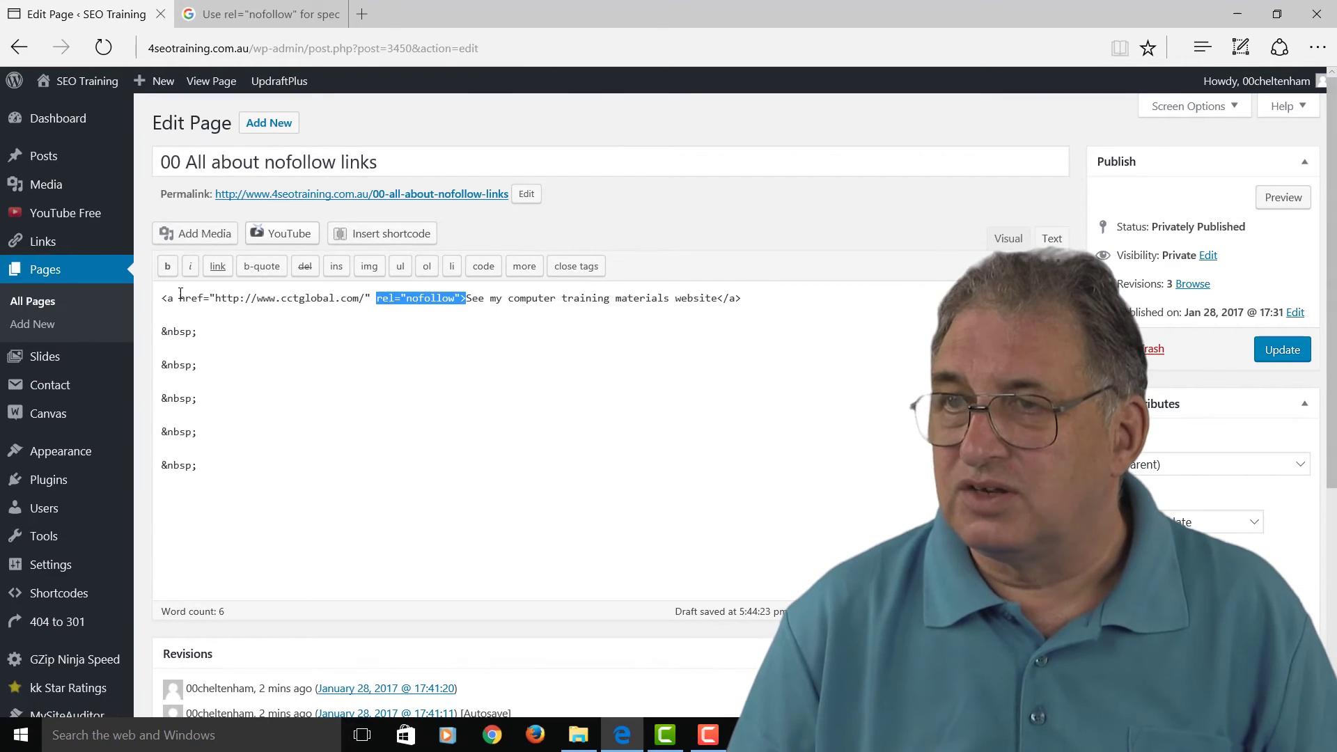
pyautogui.moveTo(168, 298); pyautogui.dragTo(364, 300)
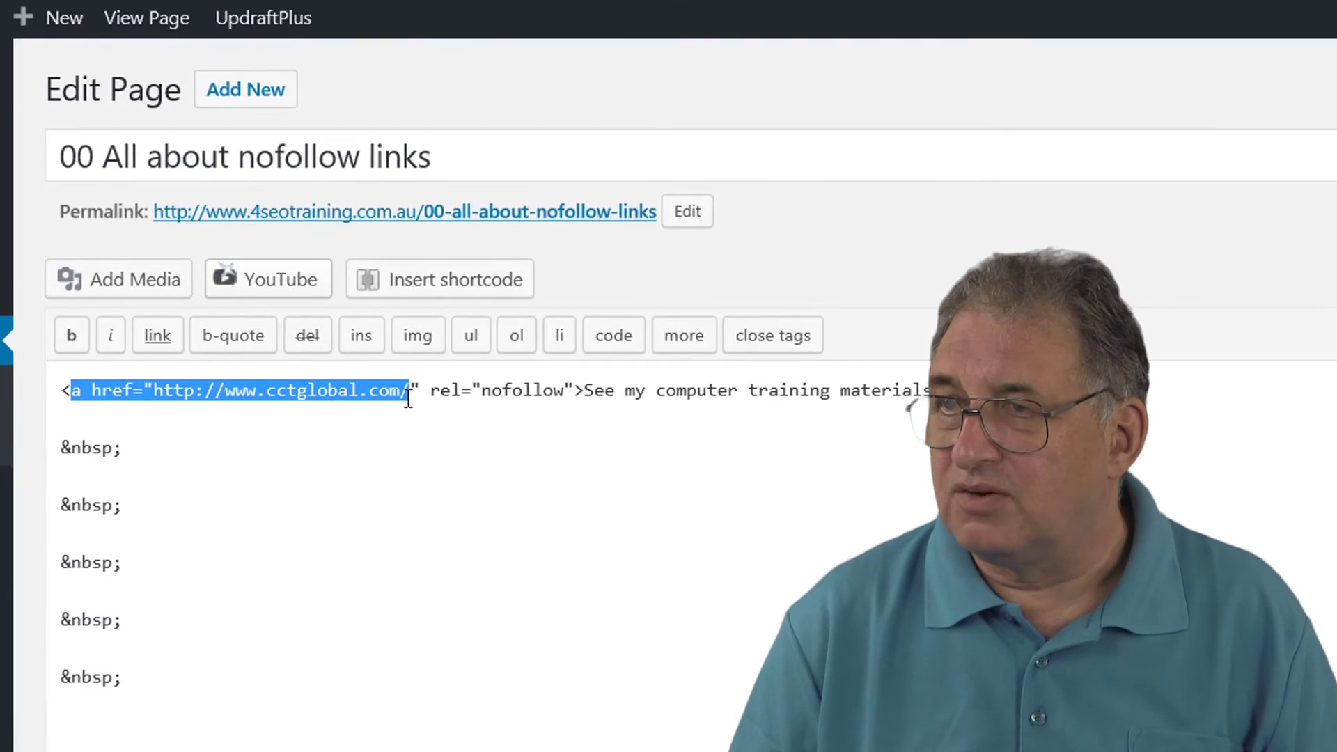
pyautogui.moveTo(586, 392); pyautogui.dragTo(930, 394)
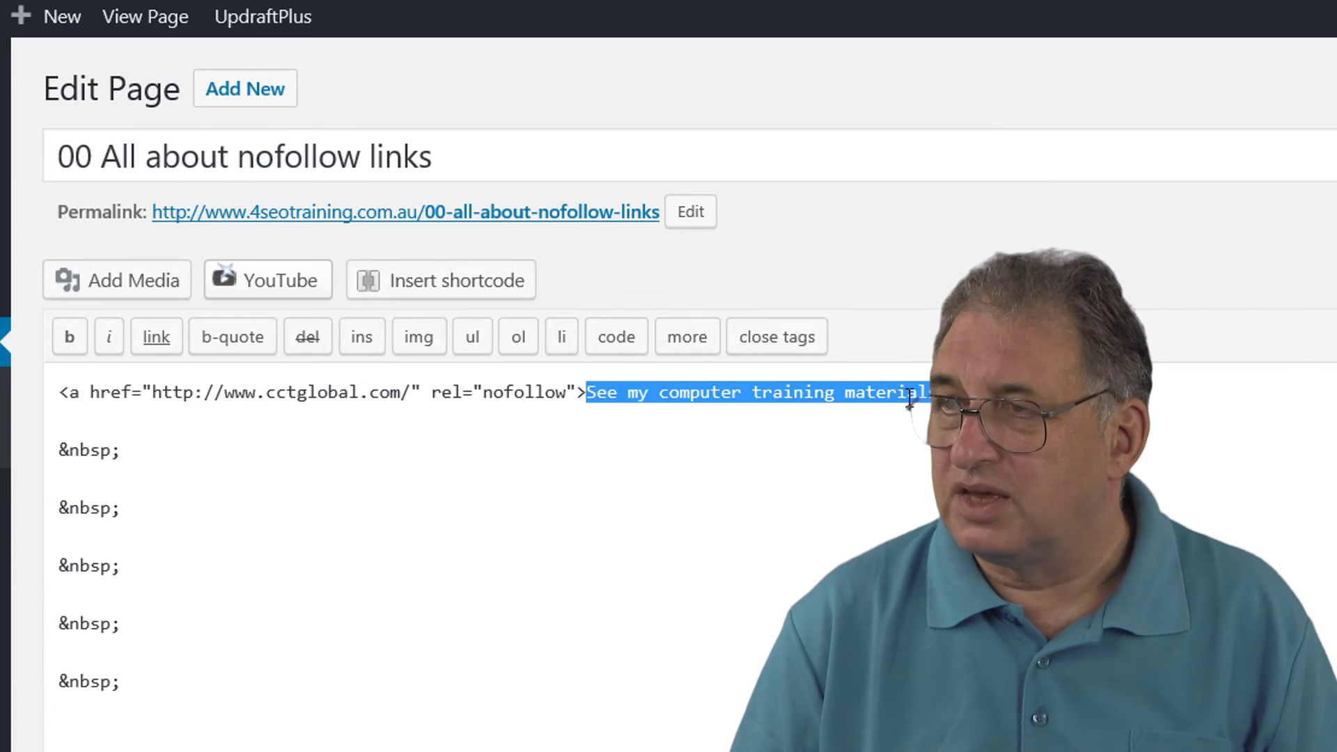
pyautogui.click(711, 508)
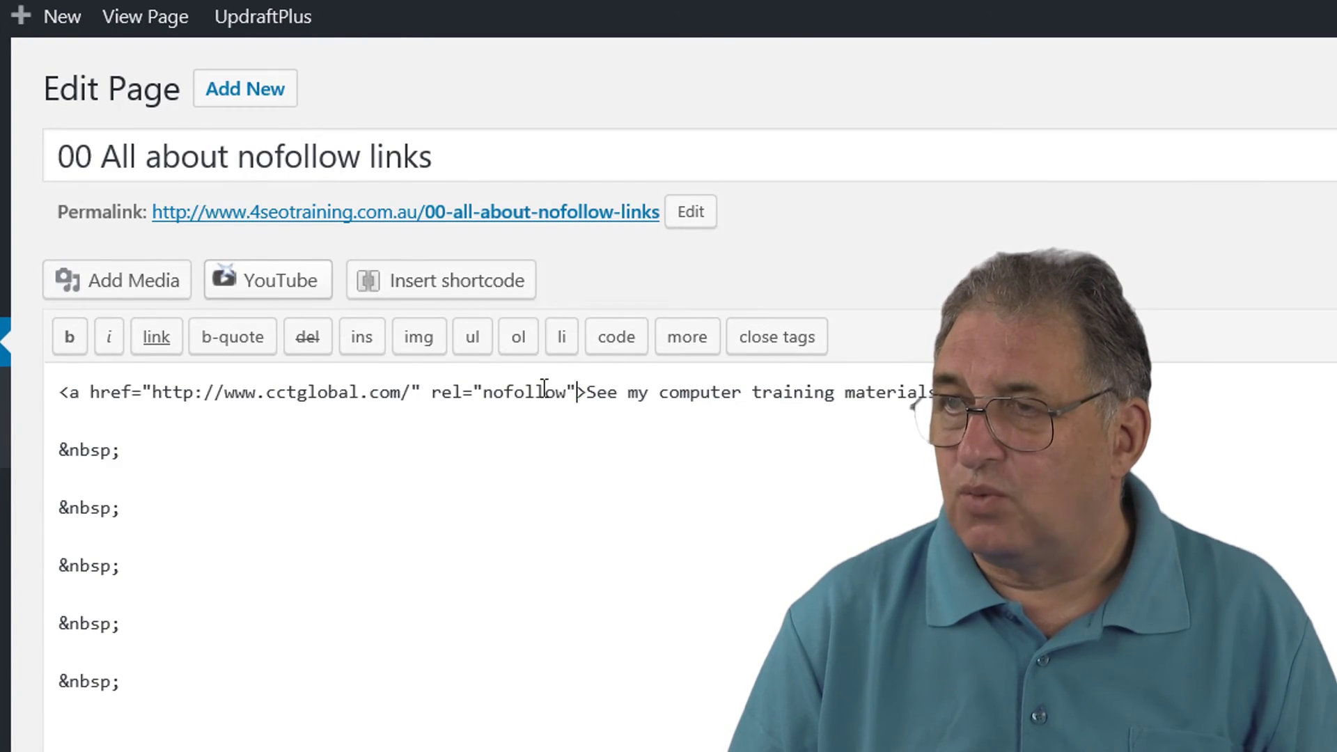
pyautogui.moveTo(585, 392); pyautogui.dragTo(431, 394)
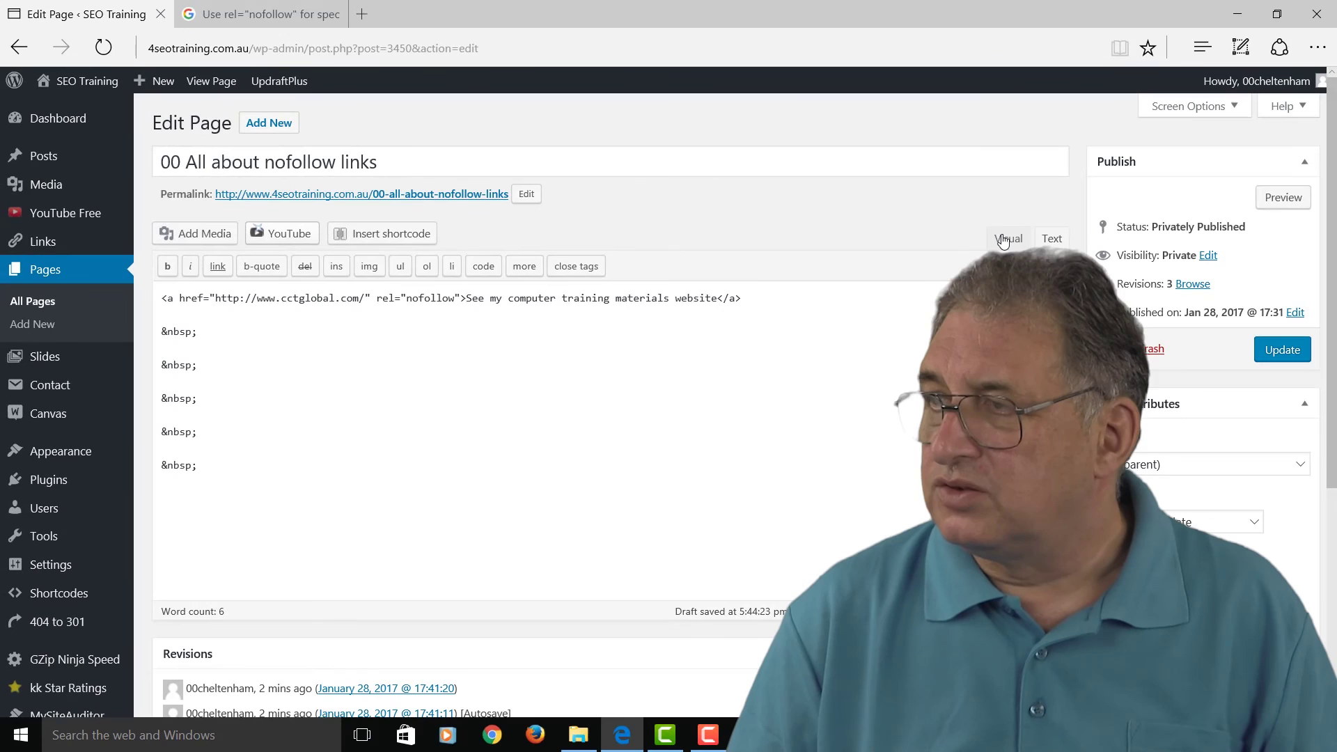
pyautogui.click(1050, 242)
pyautogui.click(1282, 349)
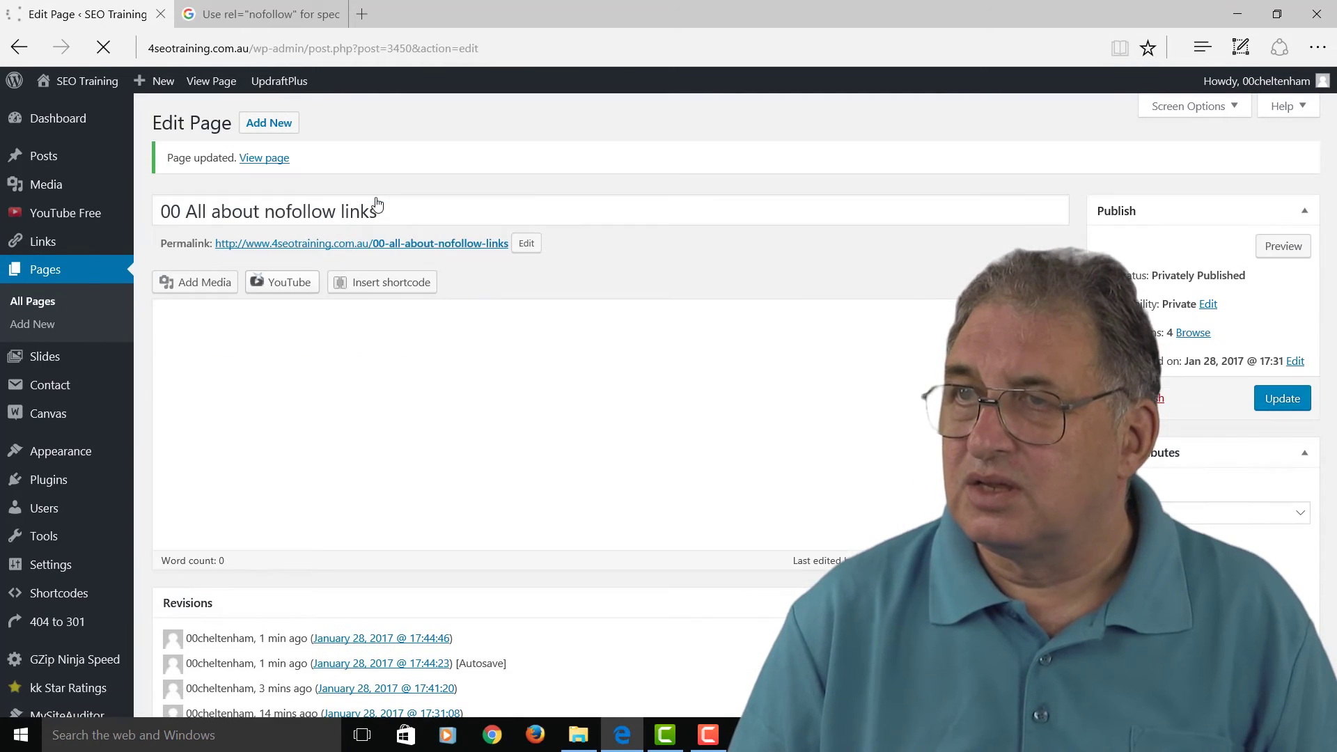
# - On the live page, test the training materials link twice, going back after each
pyautogui.click(263, 159)
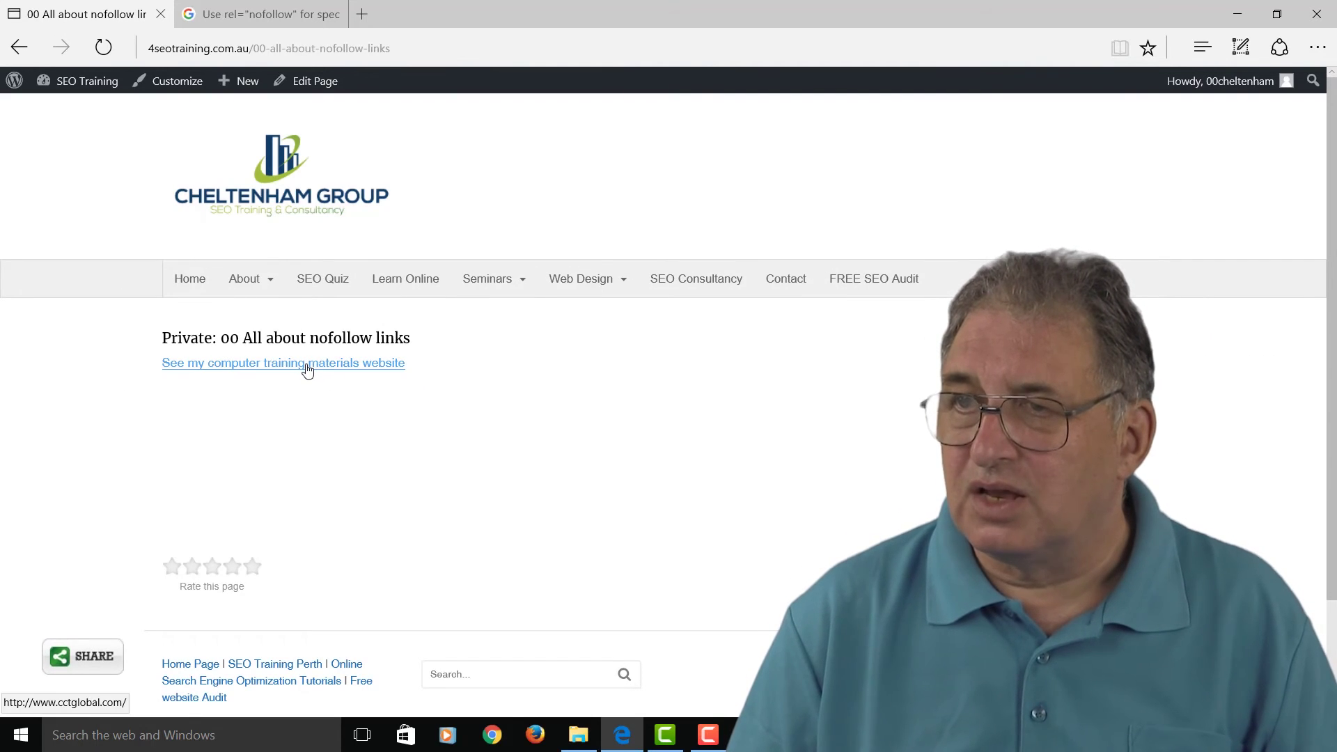
pyautogui.click(312, 367)
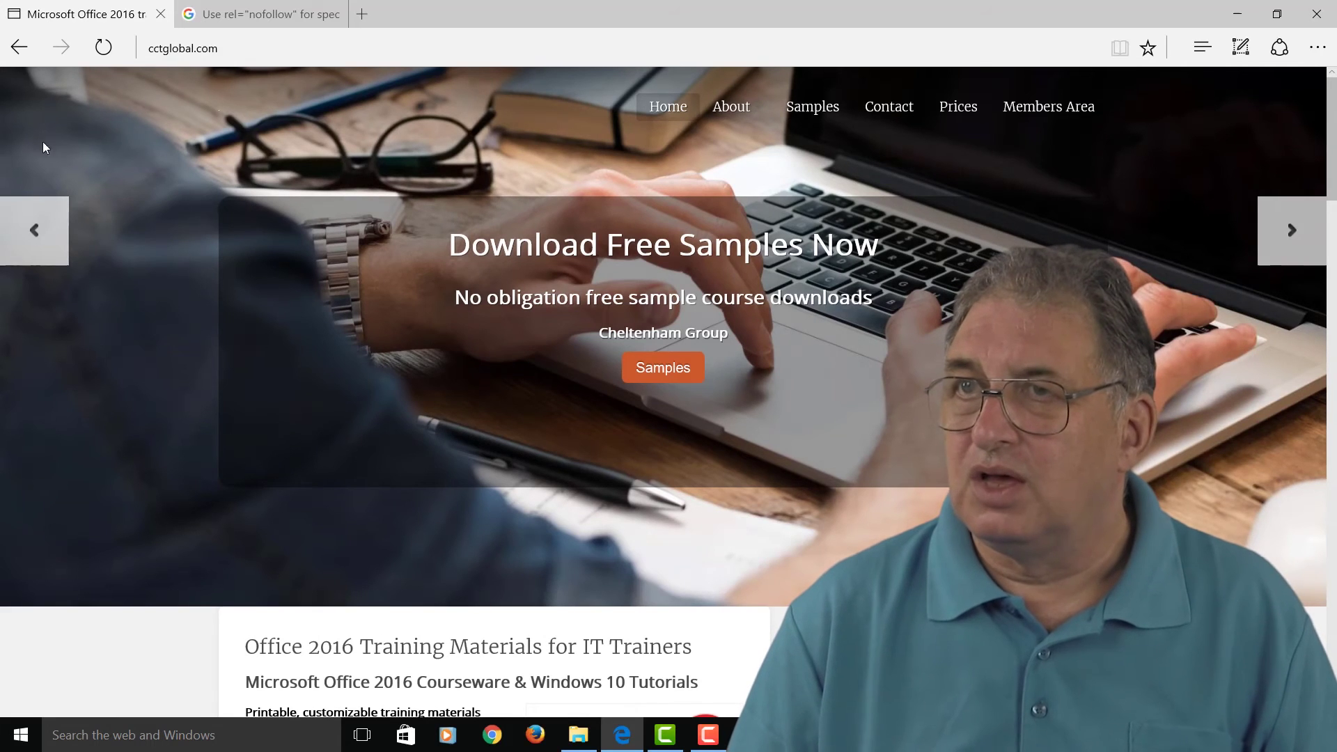
pyautogui.click(21, 50)
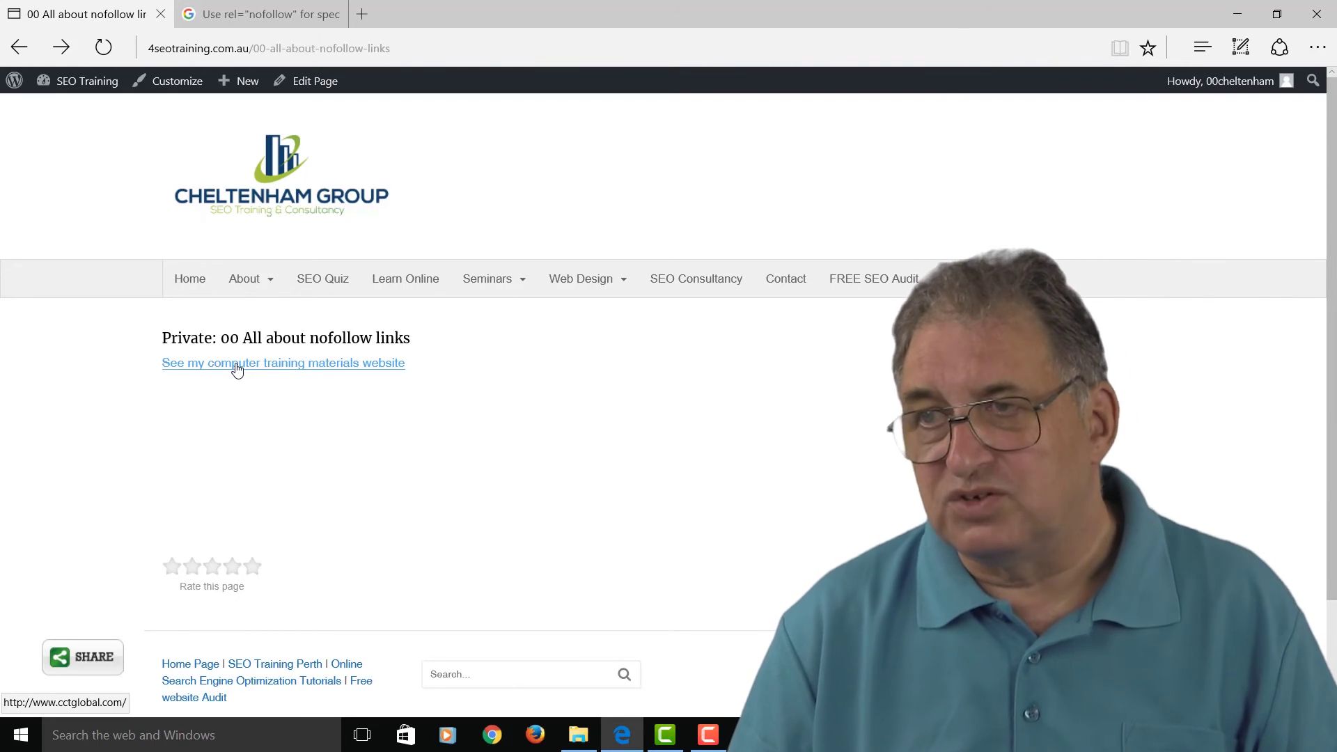
pyautogui.click(381, 371)
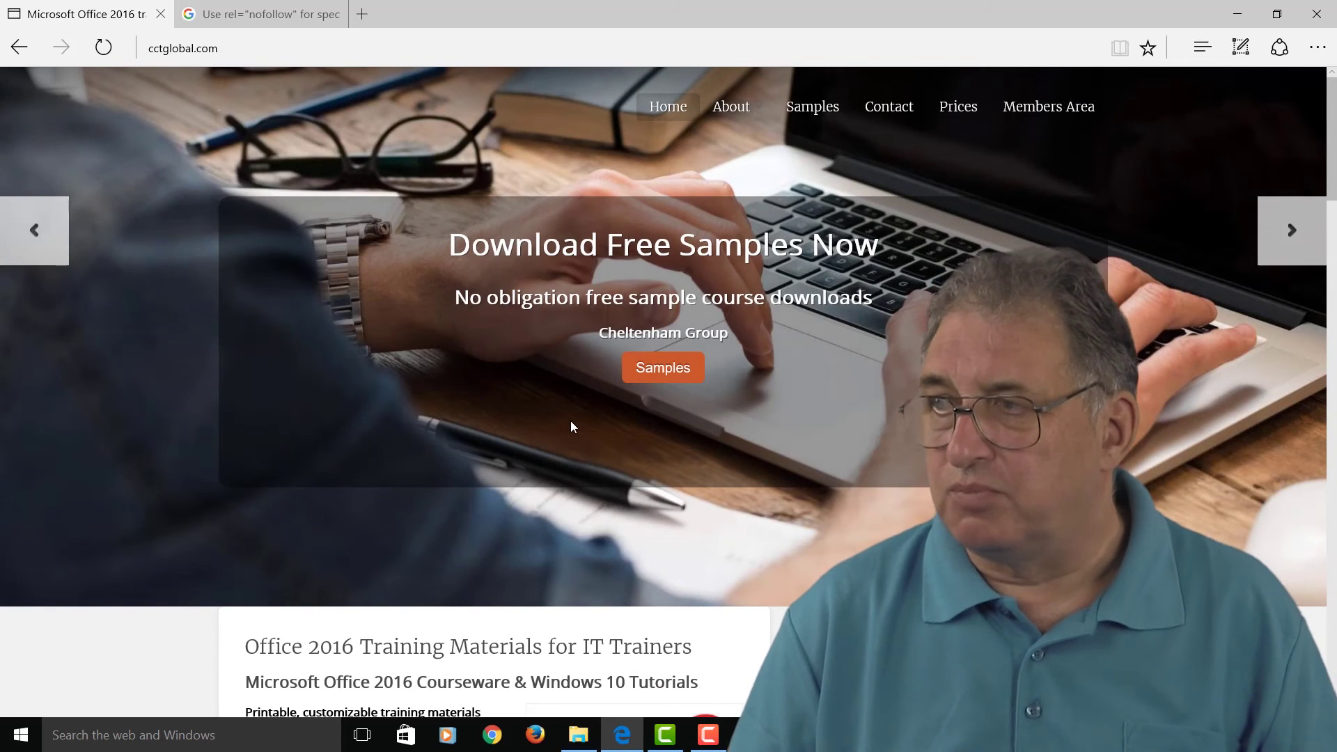
pyautogui.click(20, 48)
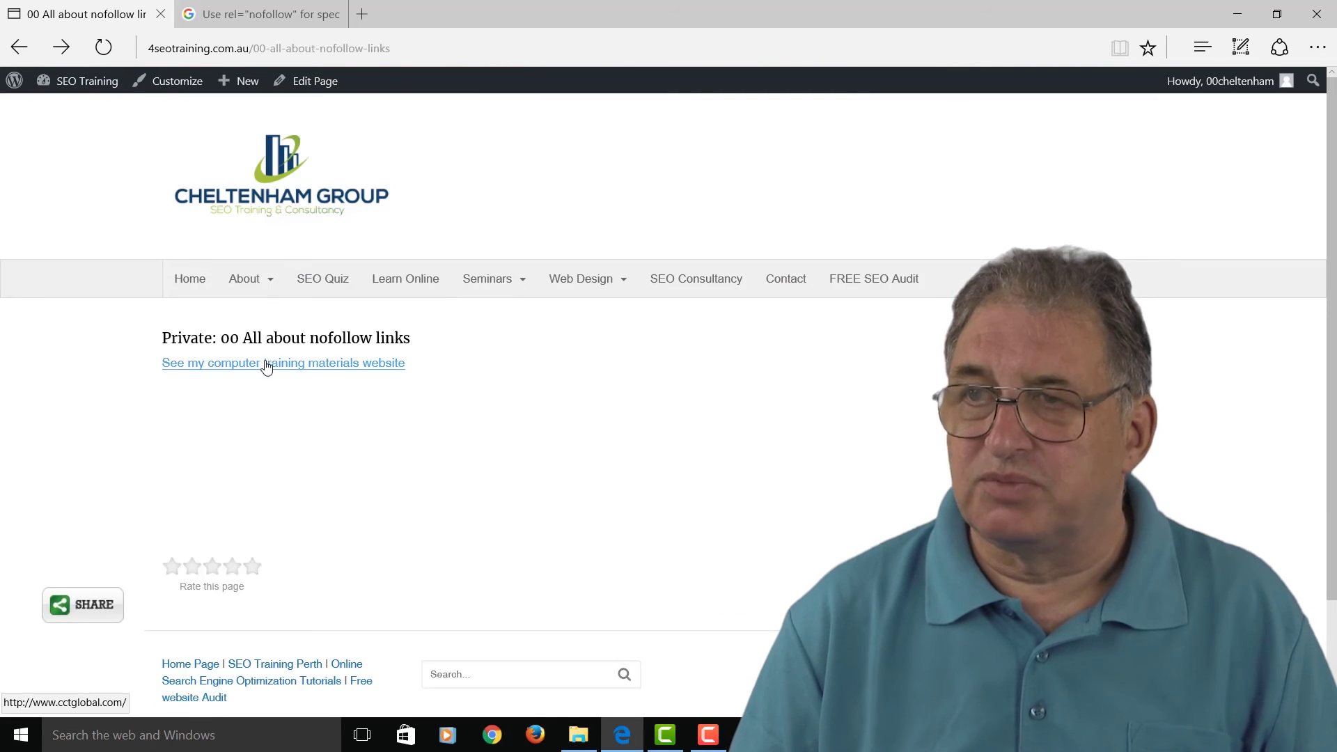